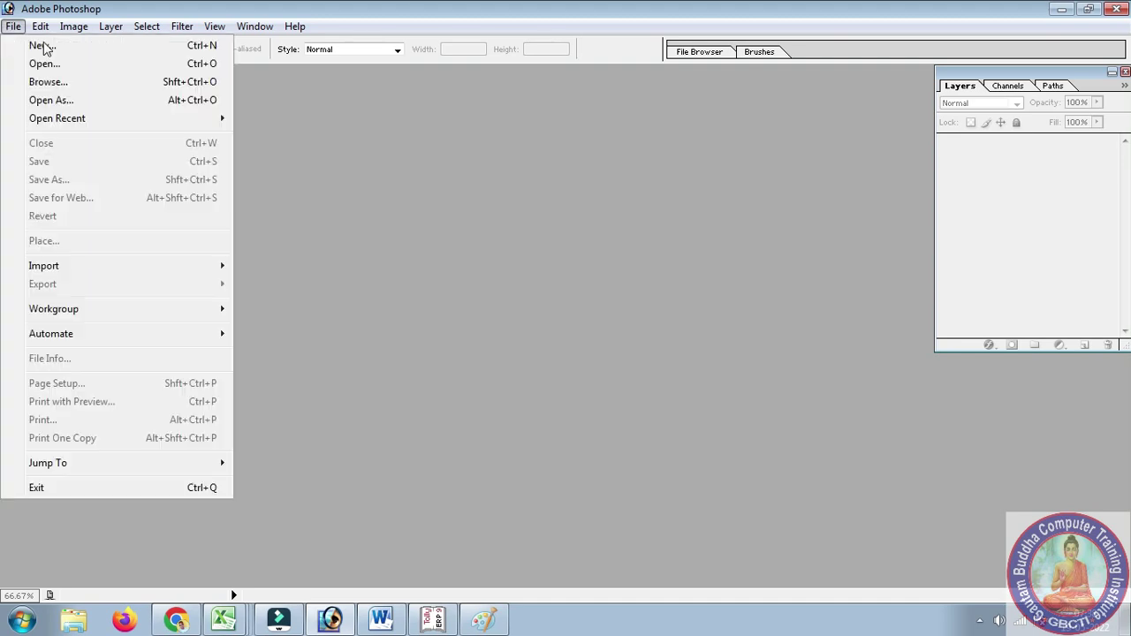
Step: Create a 1024×768 document and convert its Background into an editable Layer 0
{"action": "left_click", "coordinate": [103, 55]}
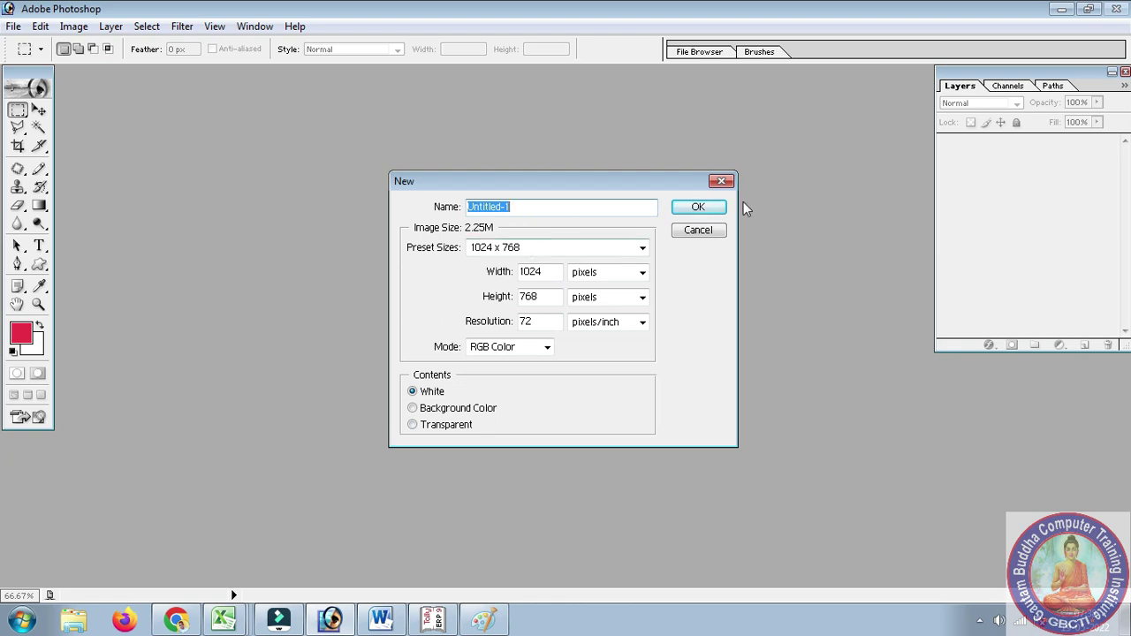
{"action": "left_click", "coordinate": [711, 210]}
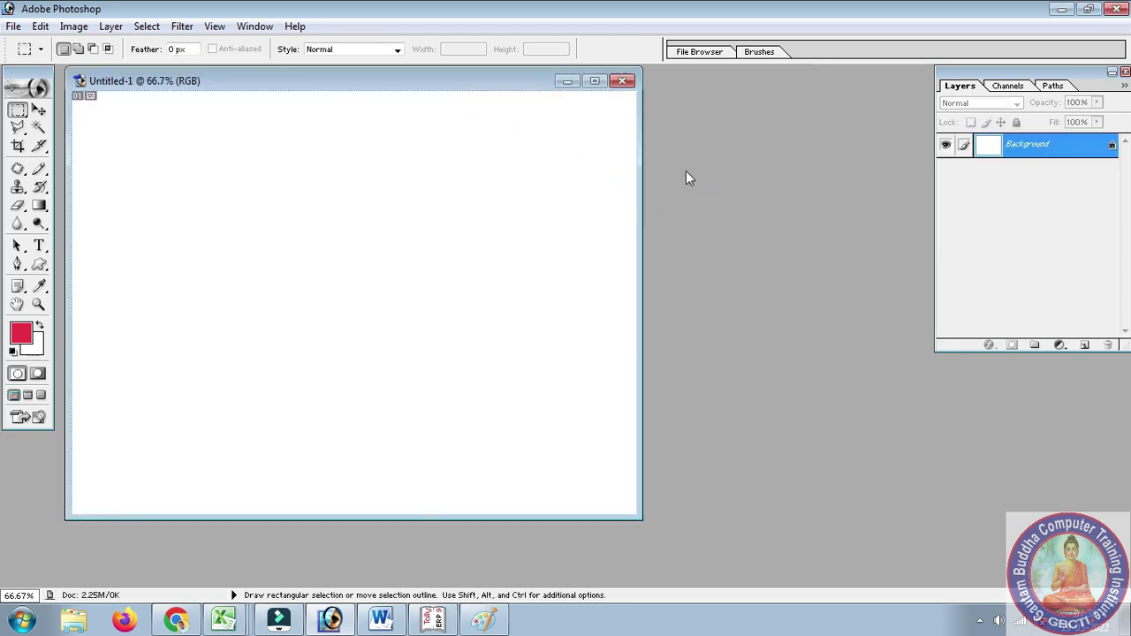
{"action": "double_click", "coordinate": [1111, 149]}
{"action": "left_click", "coordinate": [698, 287]}
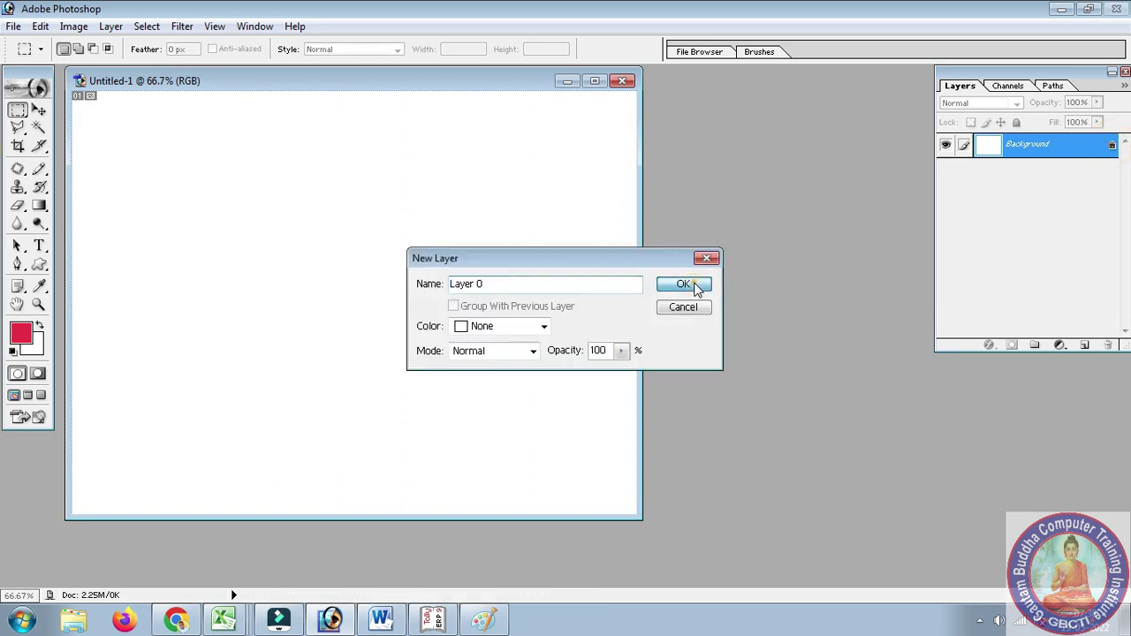
{"action": "left_click_drag", "start_coordinate": [474, 80], "coordinate": [563, 99]}
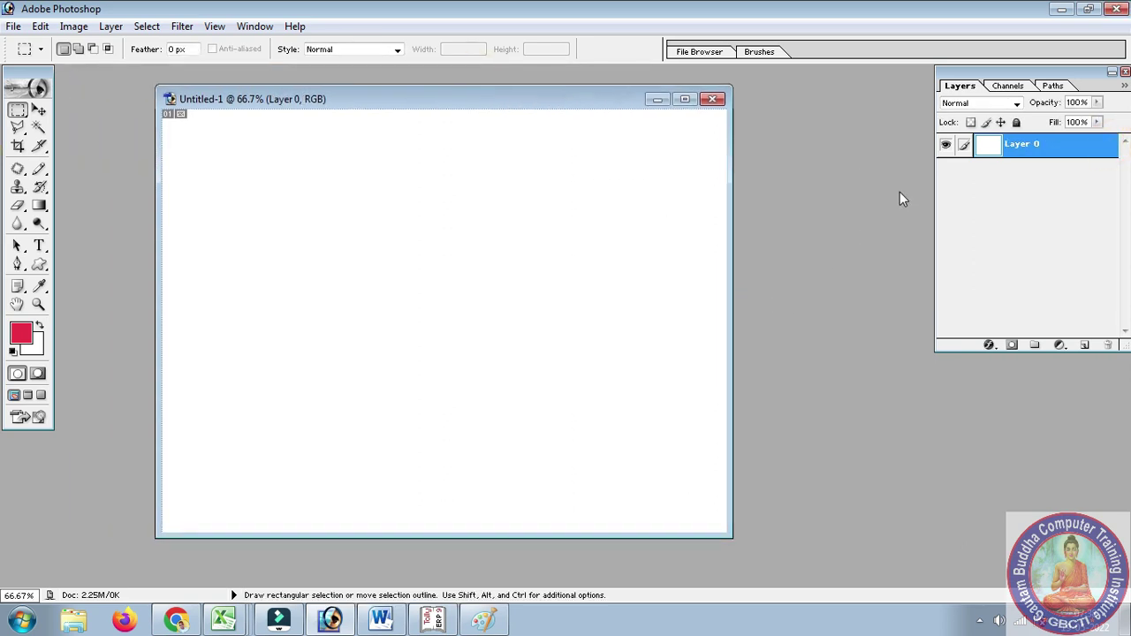
Step: Add Layer 1 and select a small rectangle near the canvas's top-left
{"action": "left_click", "coordinate": [1085, 347]}
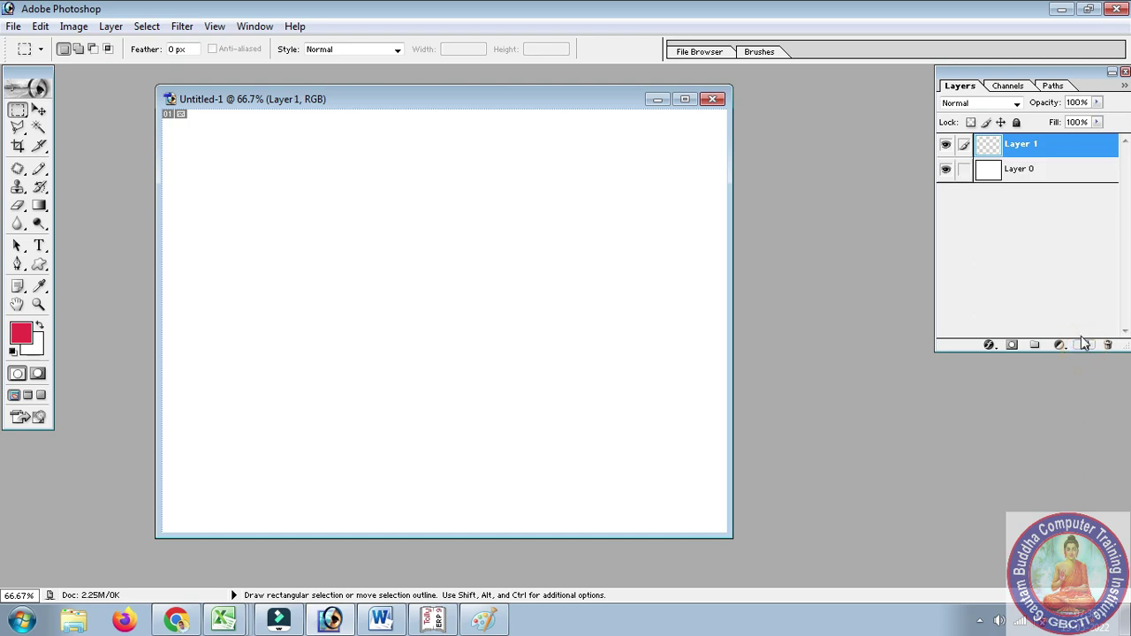
{"action": "left_click", "coordinate": [18, 112]}
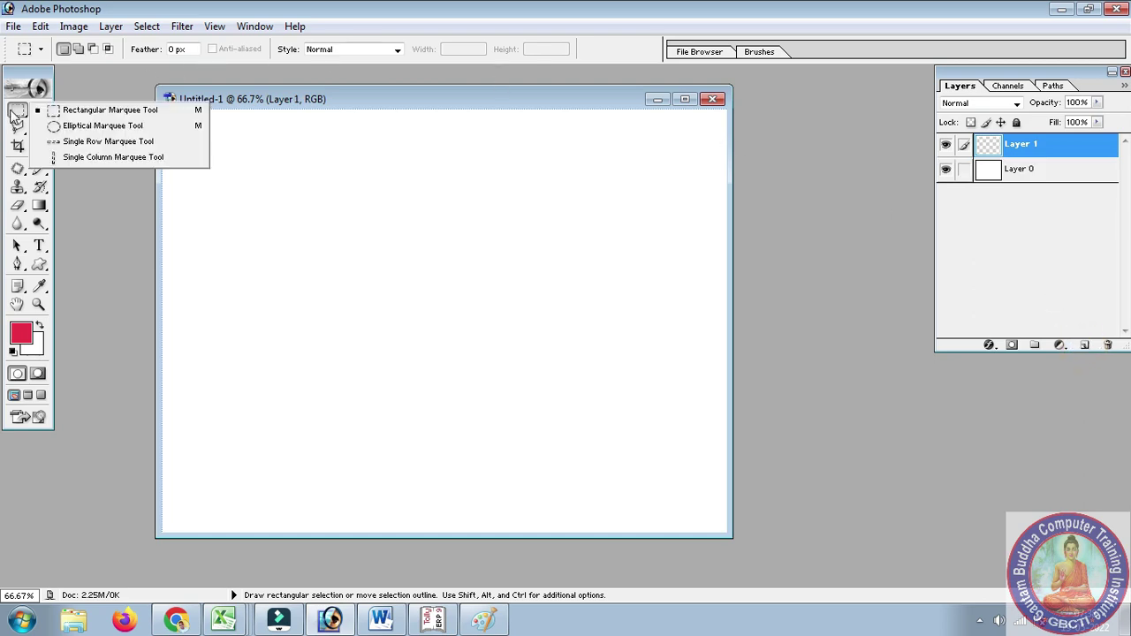
{"action": "left_click", "coordinate": [55, 117]}
{"action": "mouse_move", "coordinate": [208, 130]}
{"action": "left_mouse_down"}
{"action": "mouse_move", "coordinate": [298, 217]}
{"action": "mouse_move", "coordinate": [293, 195]}
{"action": "left_mouse_up"}
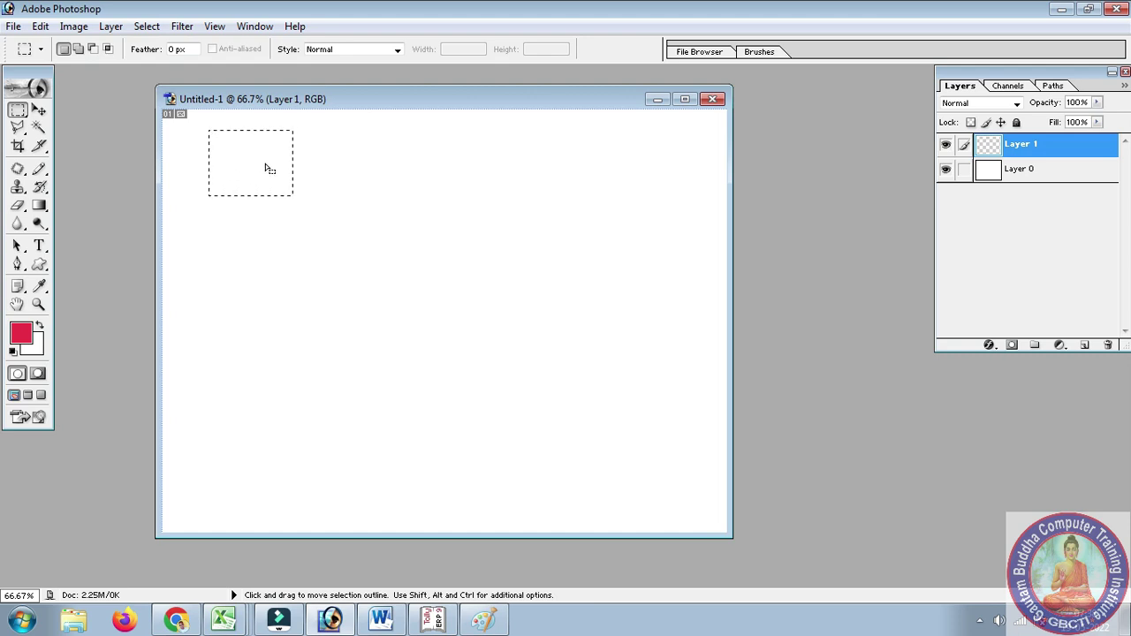
Step: Set the foreground colour to dark maroon #68101A
{"action": "left_click", "coordinate": [21, 334]}
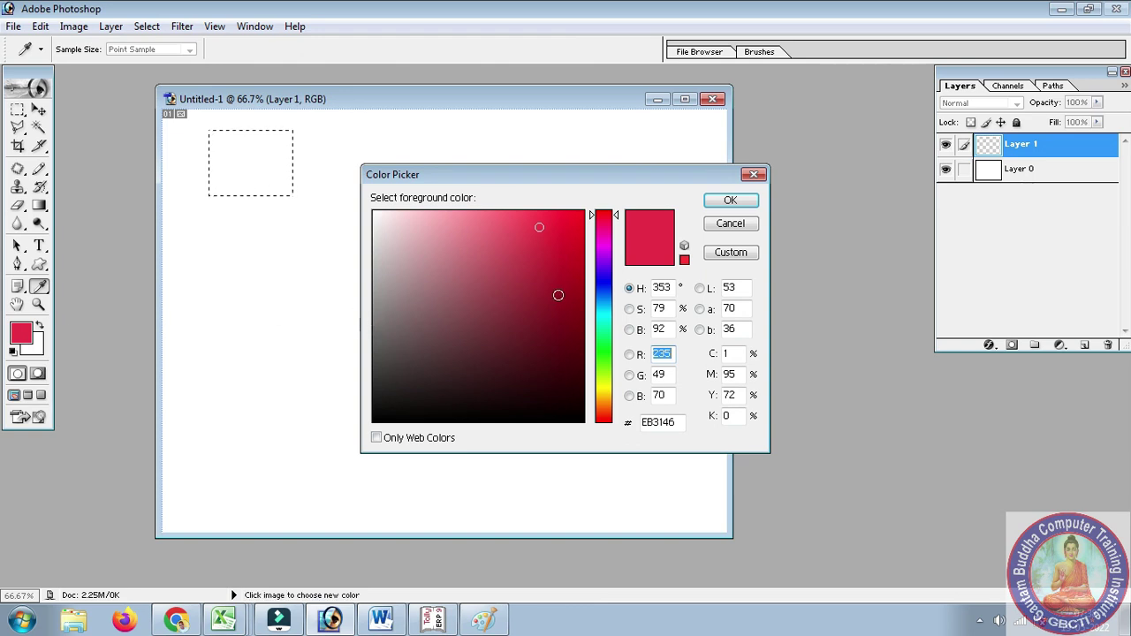
{"action": "left_click_drag", "start_coordinate": [557, 295], "coordinate": [551, 336]}
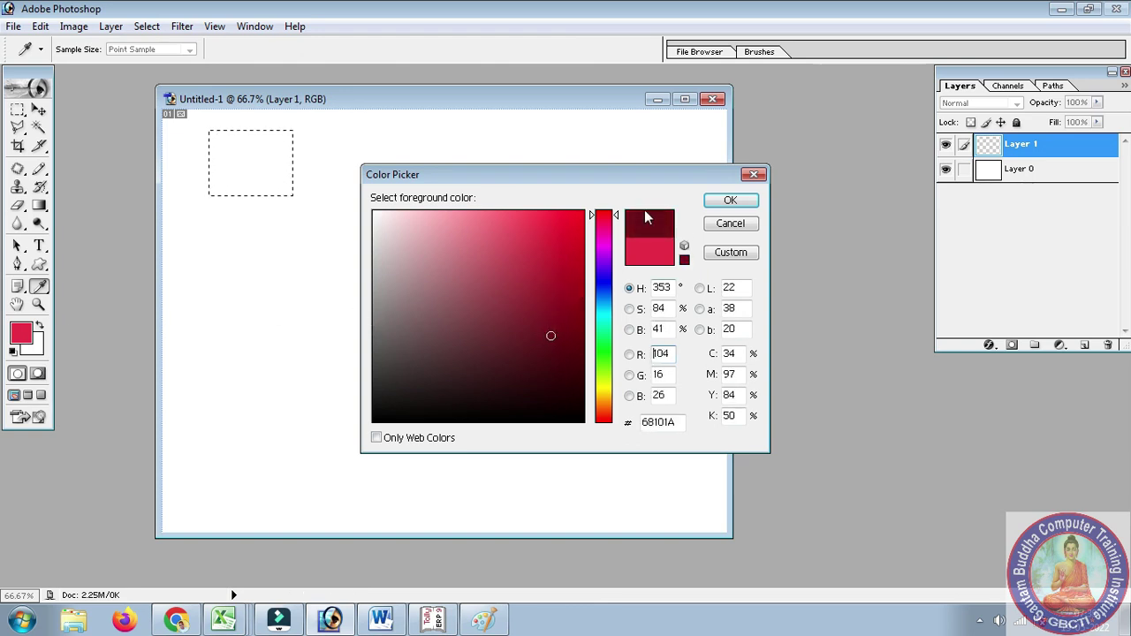
{"action": "left_click", "coordinate": [732, 203]}
Step: Fill the rectangle selection with the maroon using the Paint Bucket, then deselect
{"action": "left_click_drag", "start_coordinate": [39, 206], "coordinate": [94, 212]}
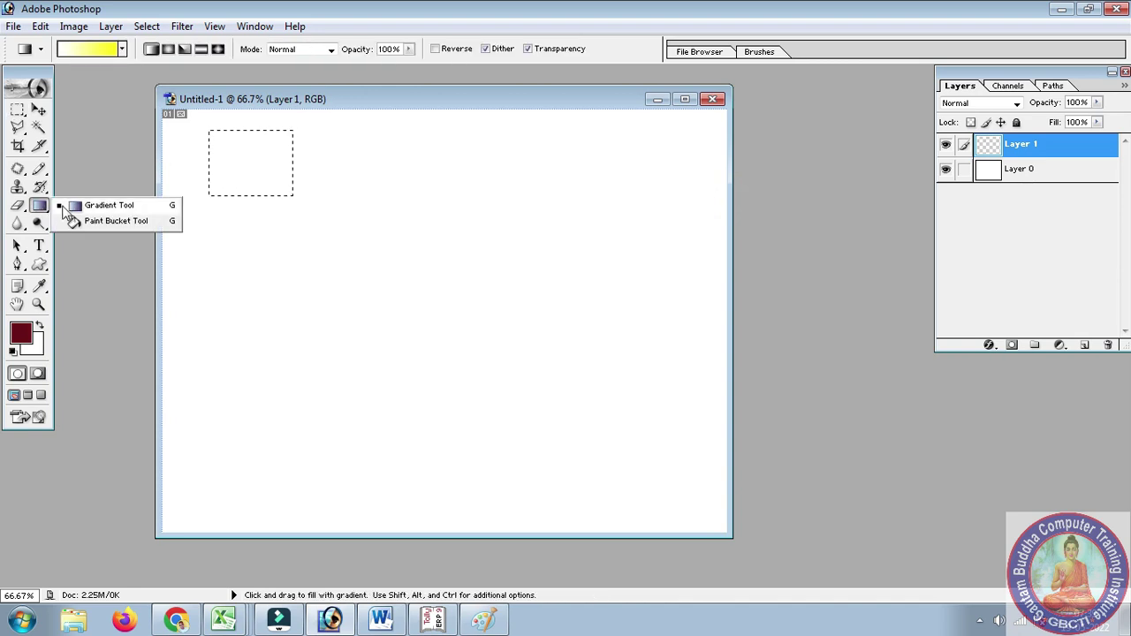
{"action": "left_click", "coordinate": [104, 221]}
{"action": "left_click", "coordinate": [257, 162]}
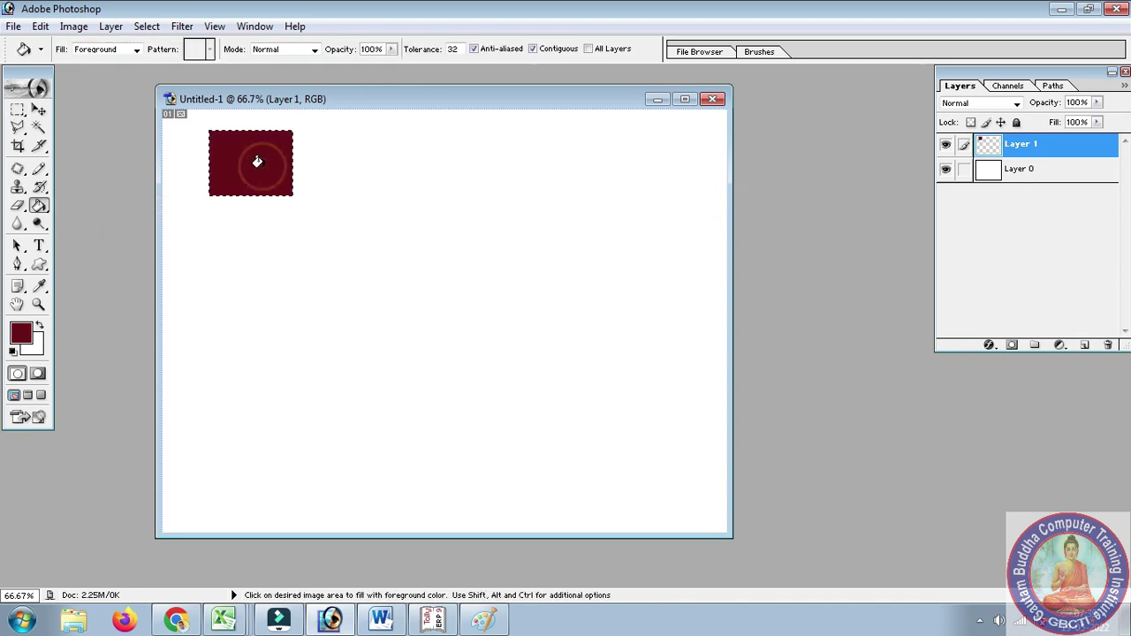
{"action": "left_click", "coordinate": [146, 26]}
{"action": "left_click", "coordinate": [170, 63]}
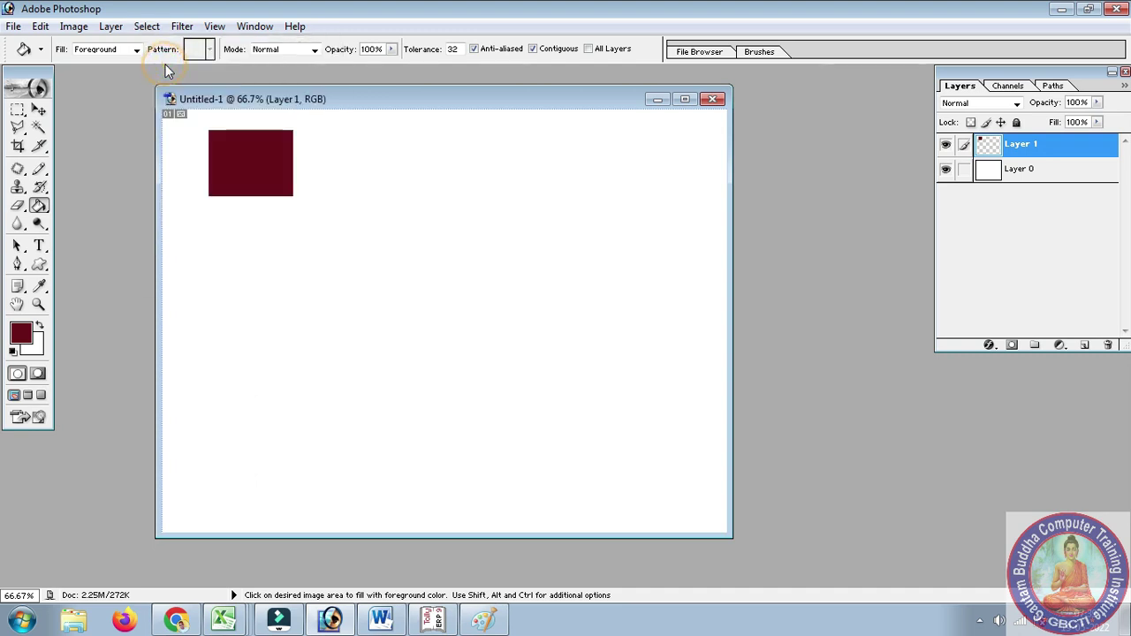
Step: Give Layer 1 an Inner Bevel with depth 1000% and size 24 px
{"action": "left_click", "coordinate": [80, 28]}
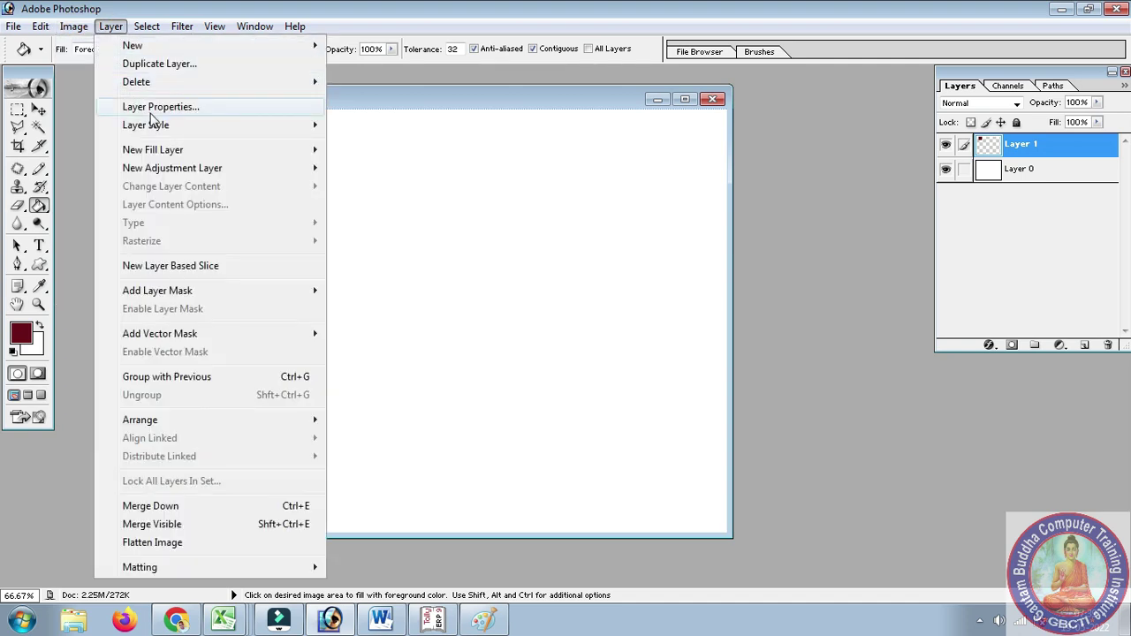
{"action": "mouse_move", "coordinate": [146, 124]}
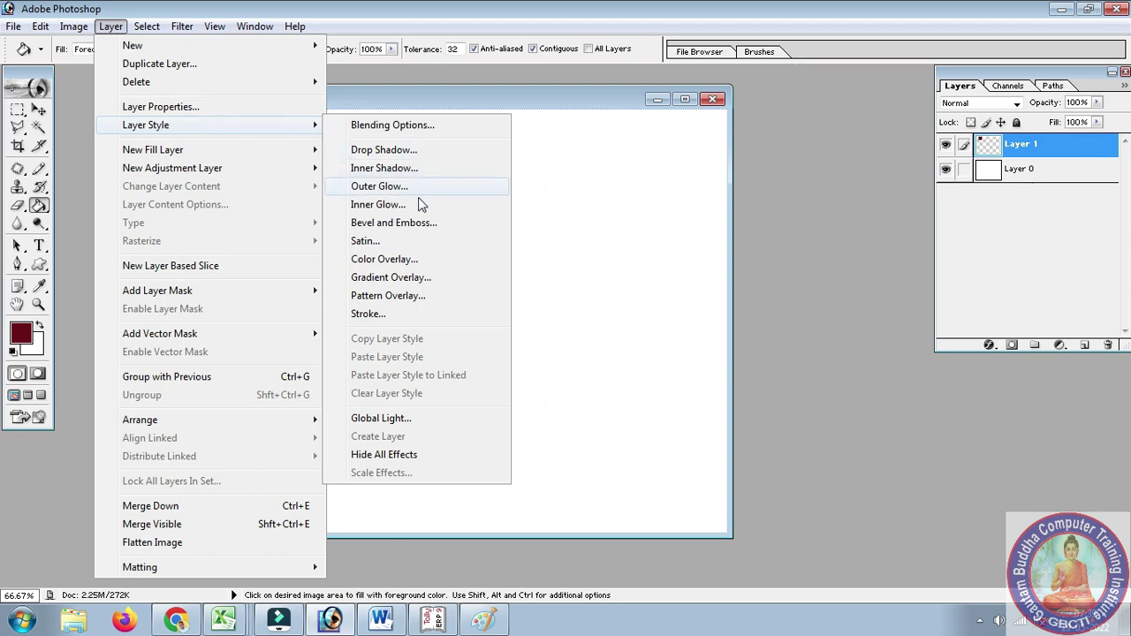
{"action": "left_click", "coordinate": [413, 223]}
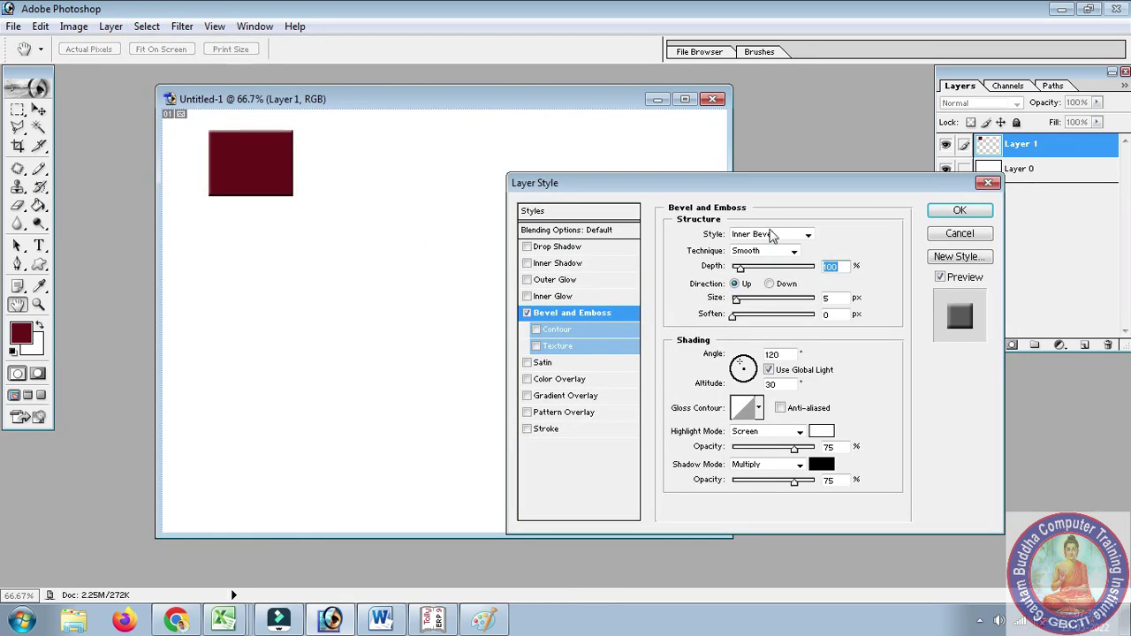
{"action": "left_click_drag", "start_coordinate": [841, 186], "coordinate": [776, 80]}
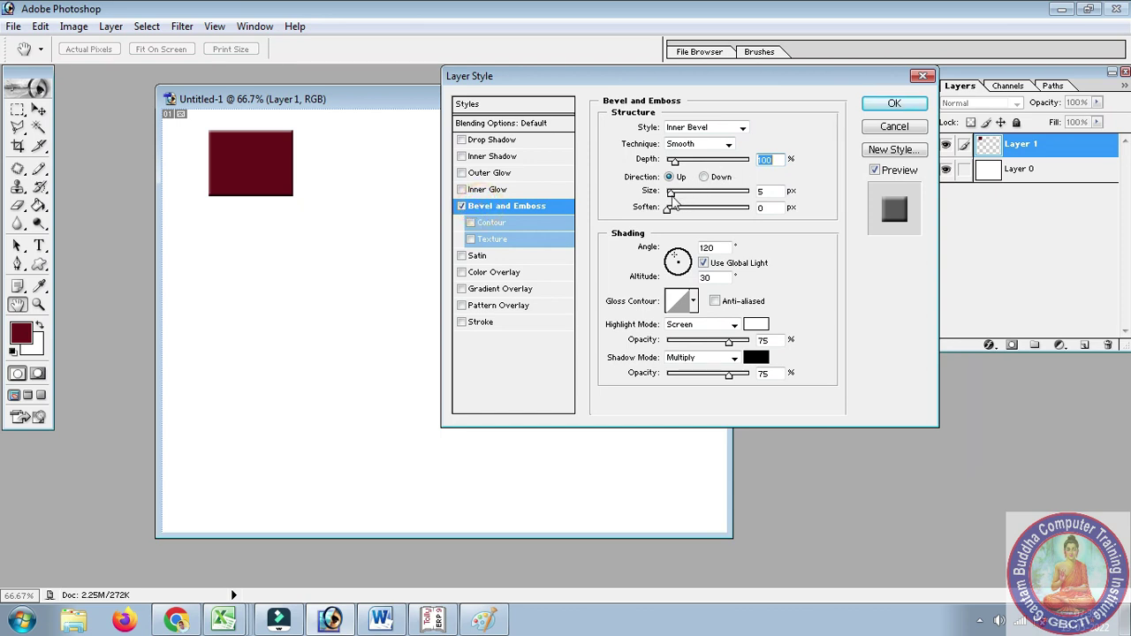
{"action": "mouse_move", "coordinate": [672, 193]}
{"action": "left_mouse_down"}
{"action": "mouse_move", "coordinate": [761, 224]}
{"action": "mouse_move", "coordinate": [669, 206]}
{"action": "left_mouse_up"}
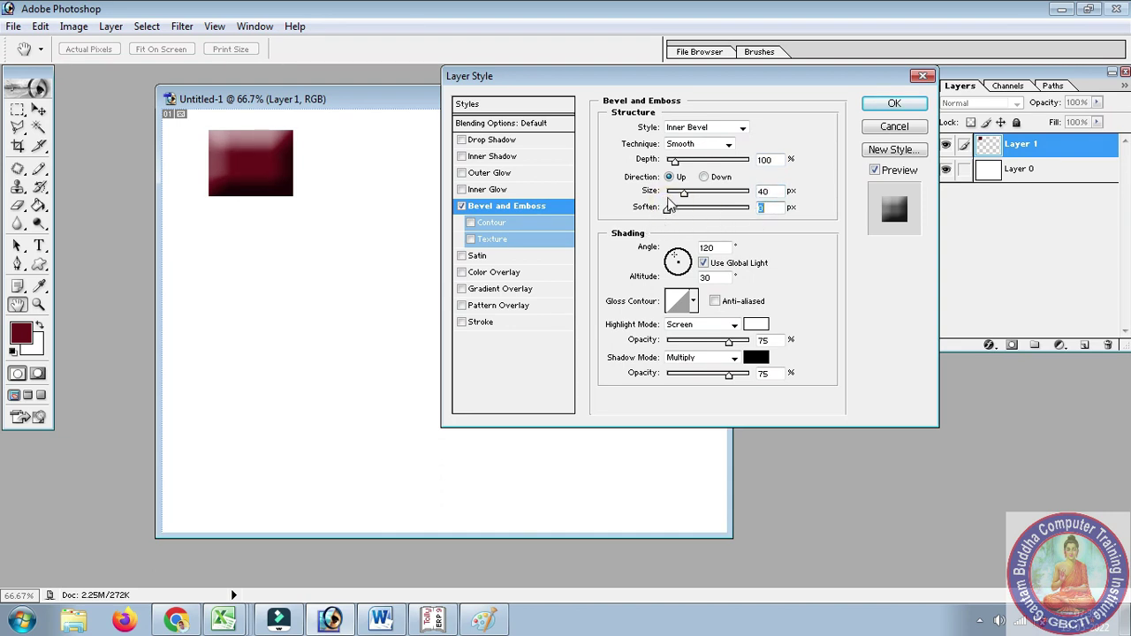
{"action": "left_click_drag", "start_coordinate": [674, 161], "coordinate": [750, 161]}
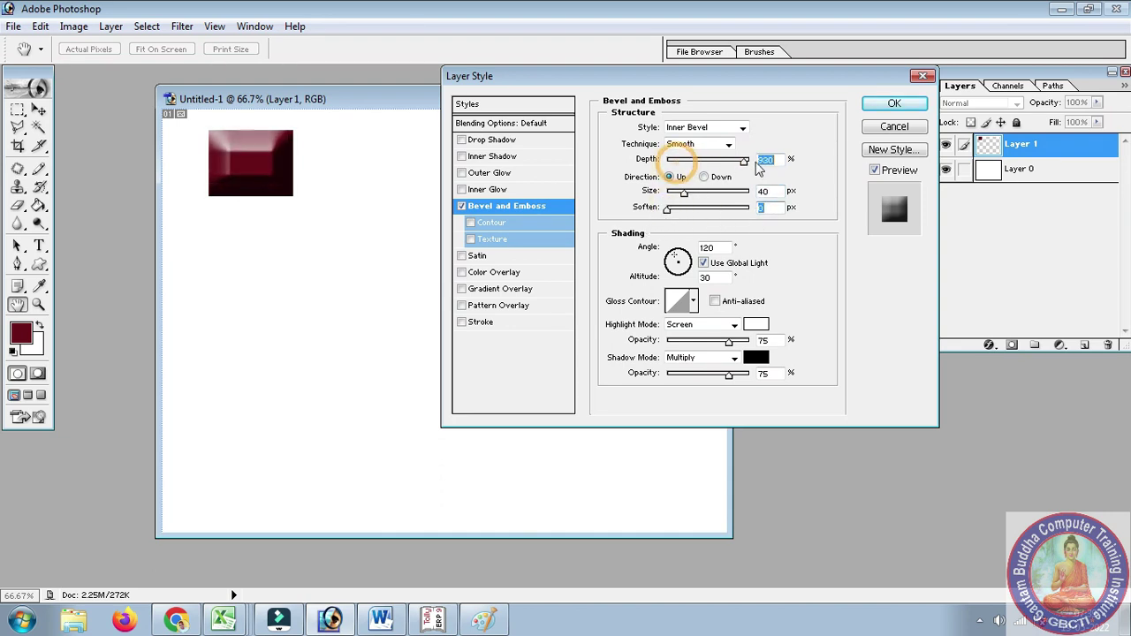
{"action": "left_click_drag", "start_coordinate": [683, 193], "coordinate": [679, 193]}
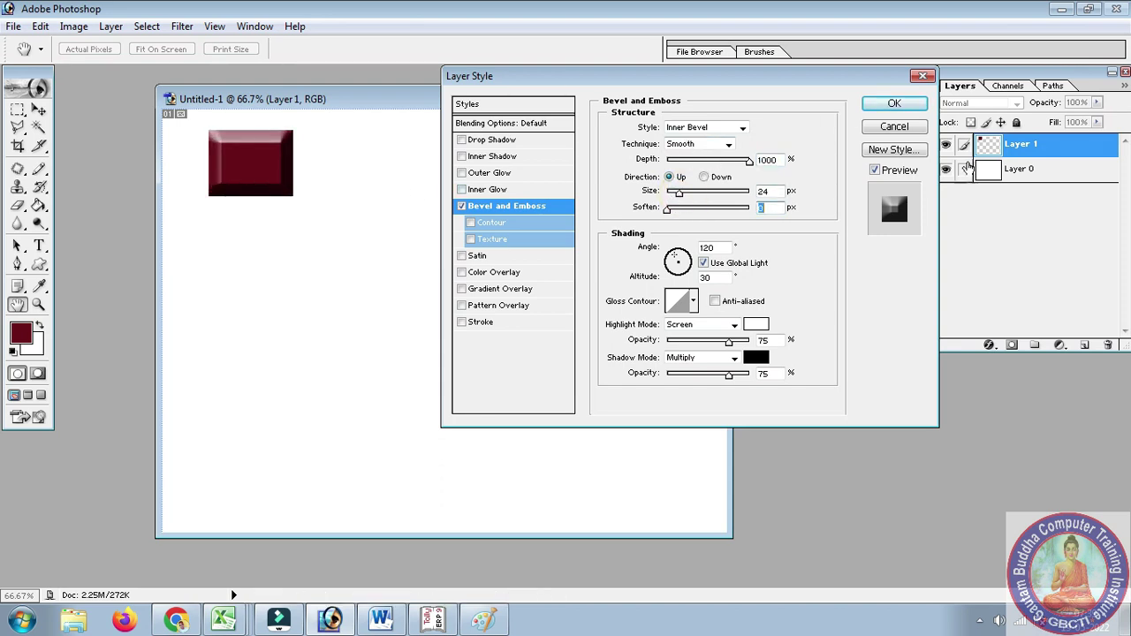
{"action": "left_click", "coordinate": [894, 104]}
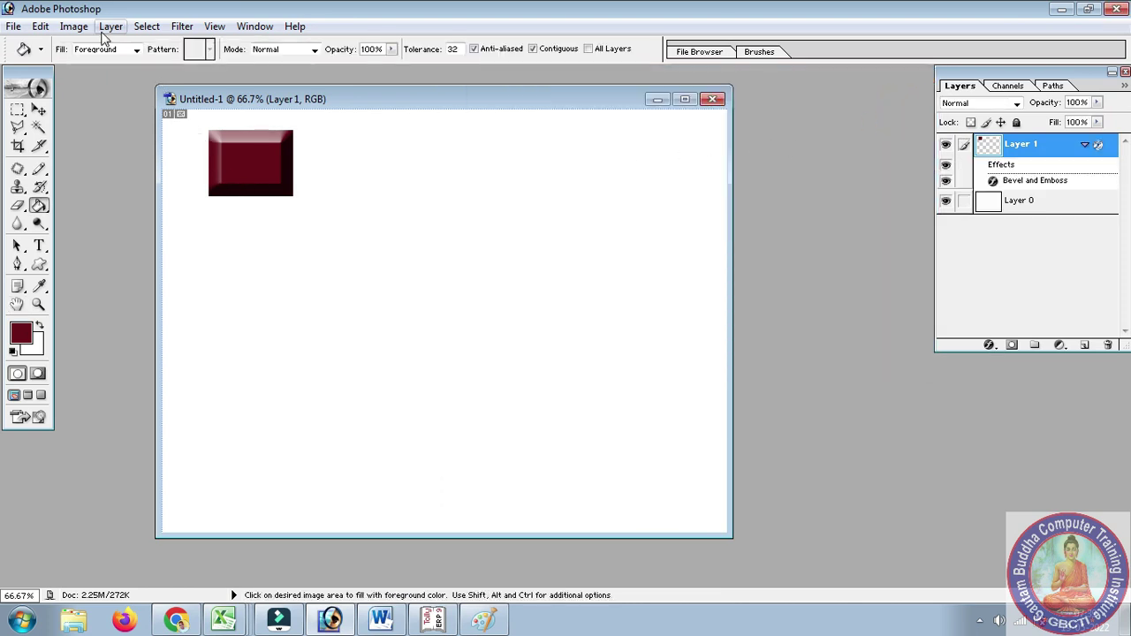
Step: Duplicate Layer 1 and position the copy right beside the original tile
{"action": "left_click", "coordinate": [110, 28]}
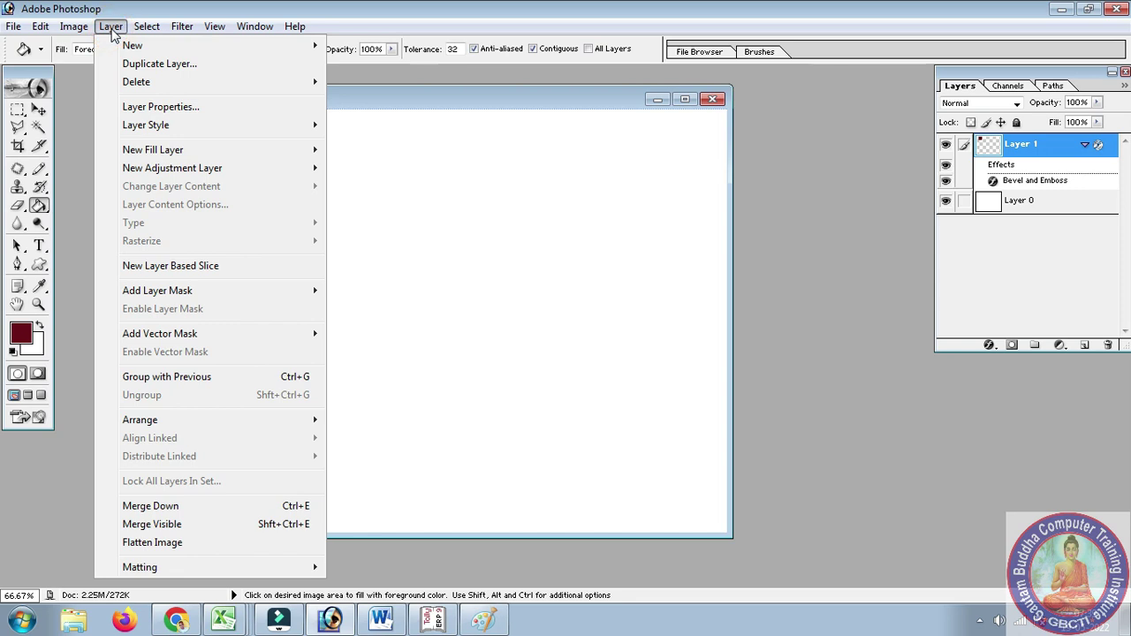
{"action": "left_click", "coordinate": [173, 64]}
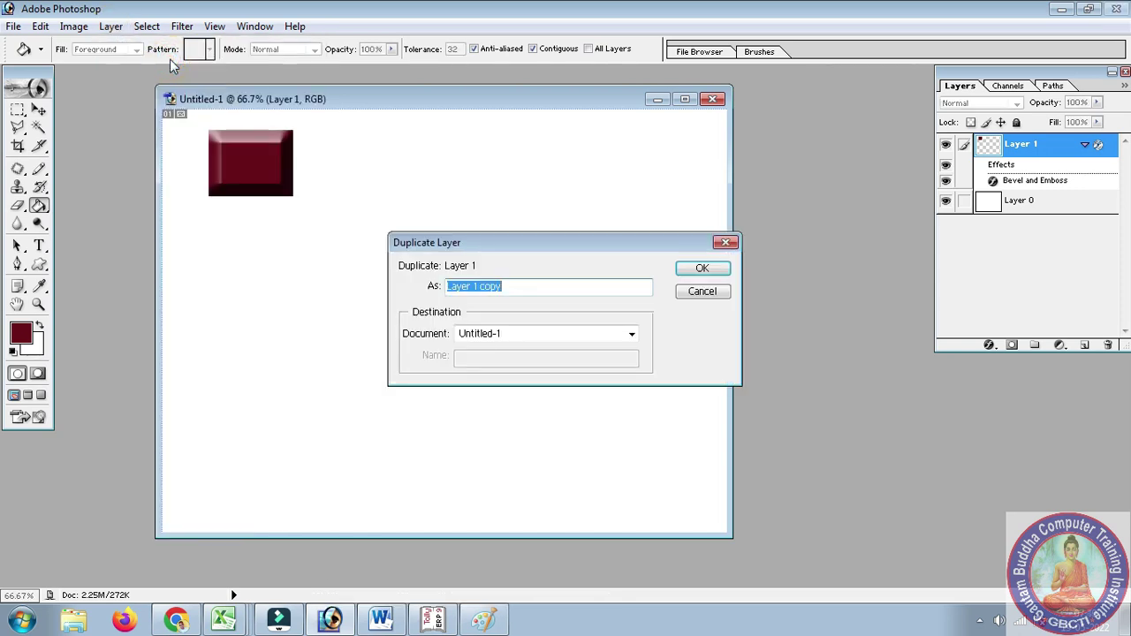
{"action": "left_click", "coordinate": [702, 268]}
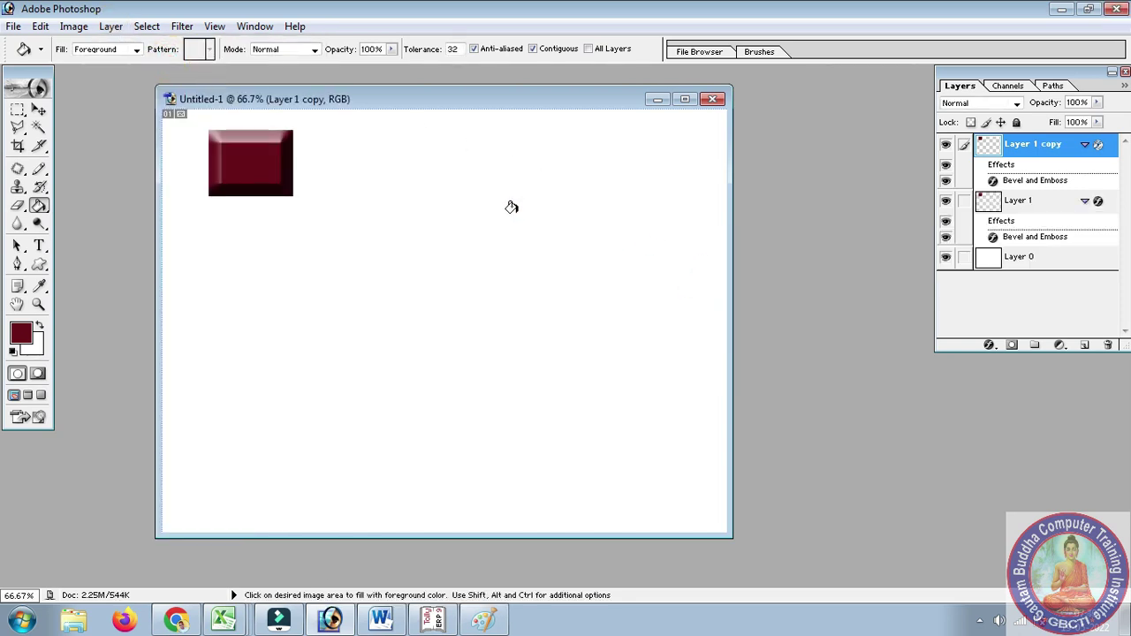
{"action": "left_click", "coordinate": [39, 110]}
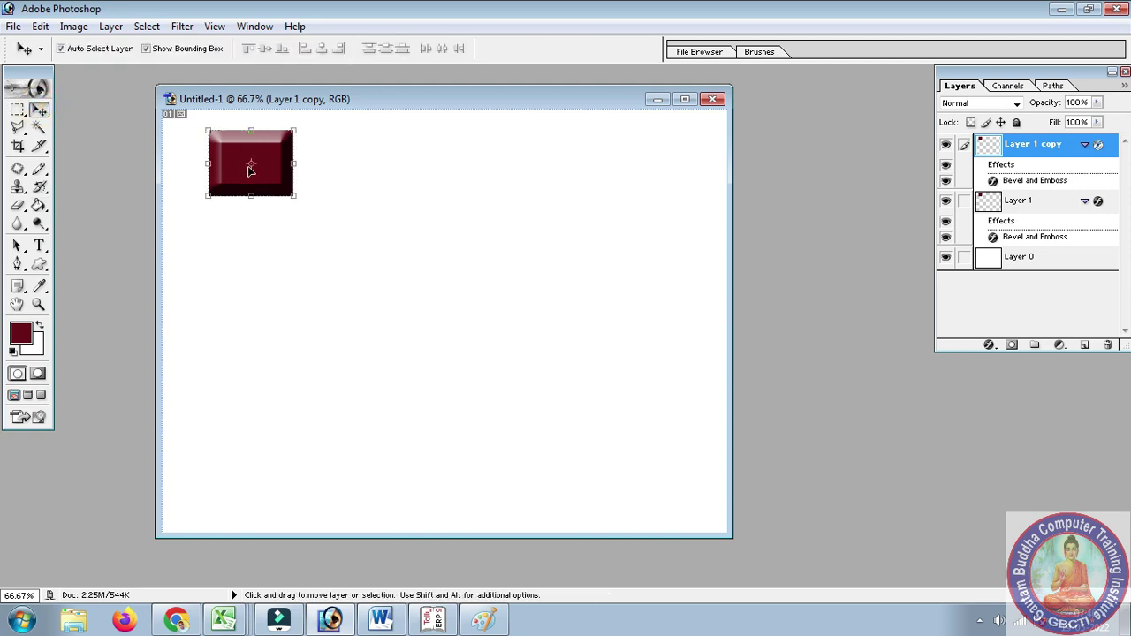
{"action": "left_click_drag", "start_coordinate": [237, 166], "coordinate": [319, 168]}
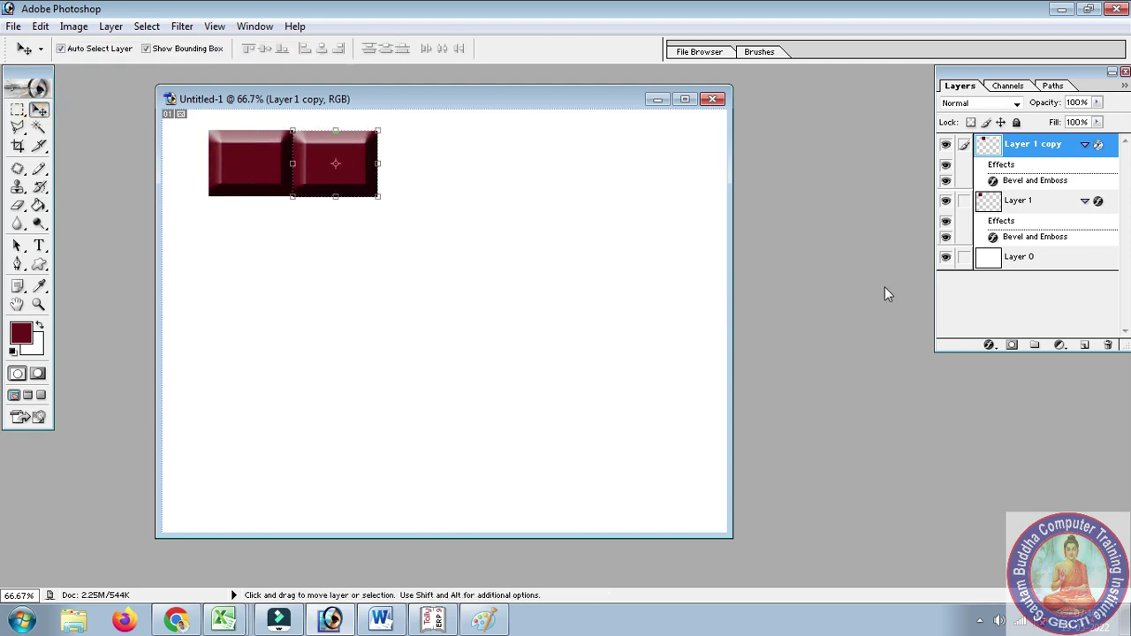
{"action": "key", "text": "Up"}
{"action": "key", "text": "Up"}
{"action": "key", "text": "Up"}
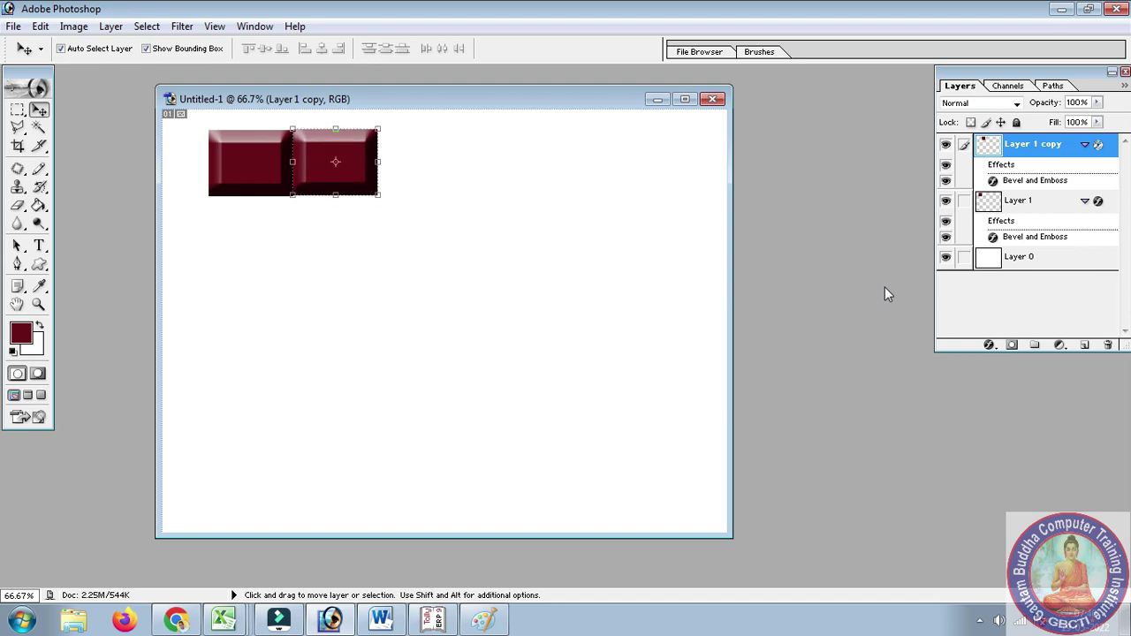
{"action": "left_click_drag", "start_coordinate": [364, 157], "coordinate": [361, 159]}
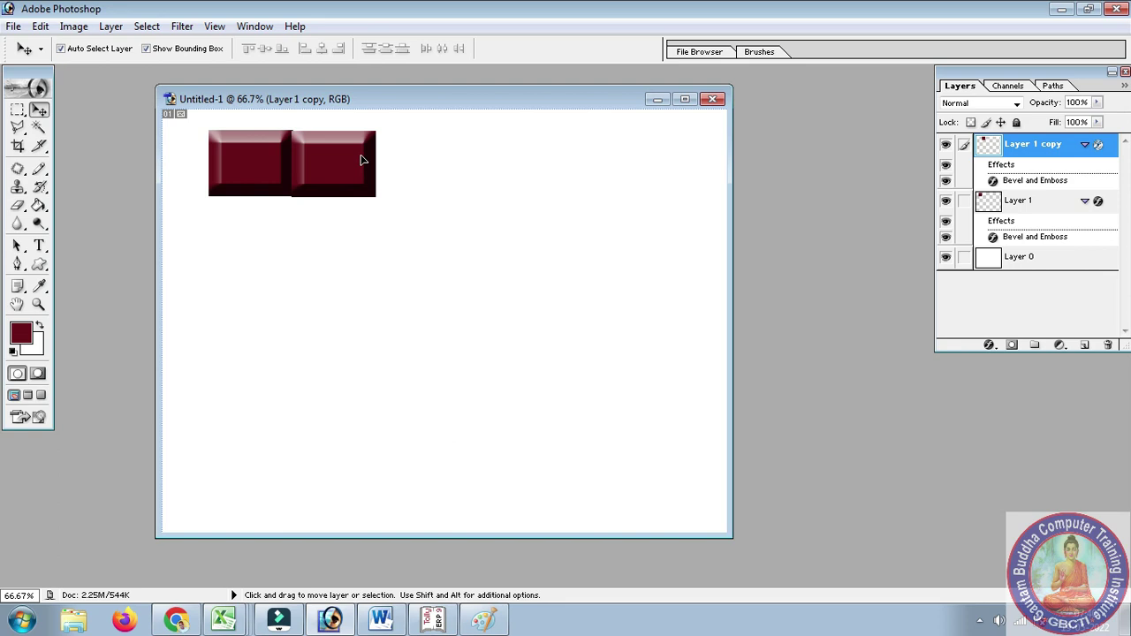
{"action": "key", "text": "Up"}
{"action": "key", "text": "Up"}
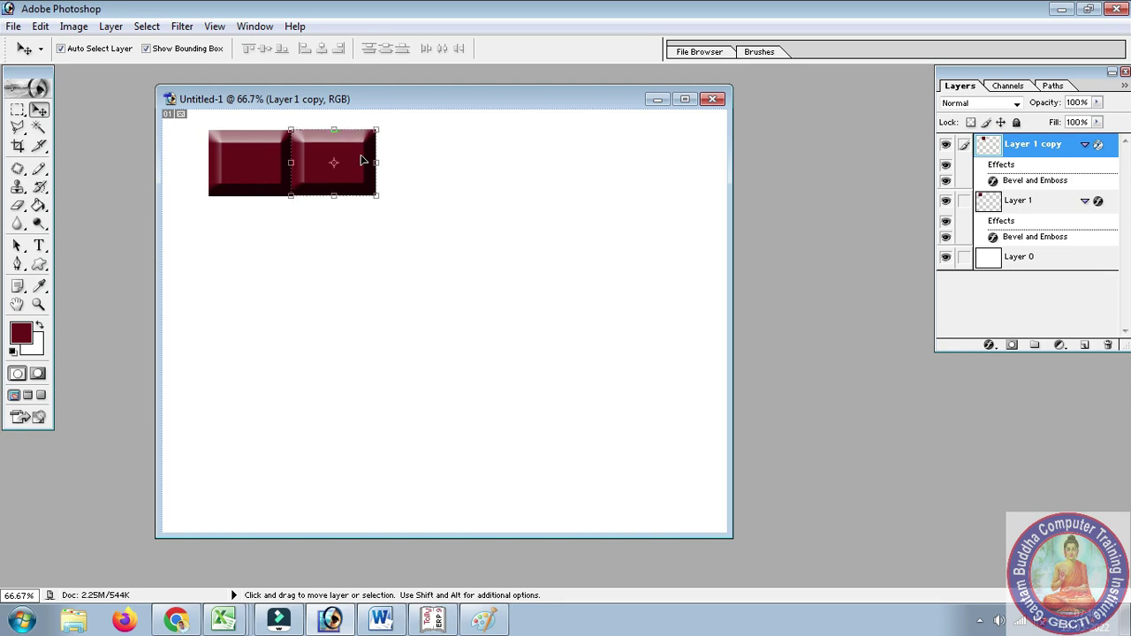
{"action": "key", "text": "Down"}
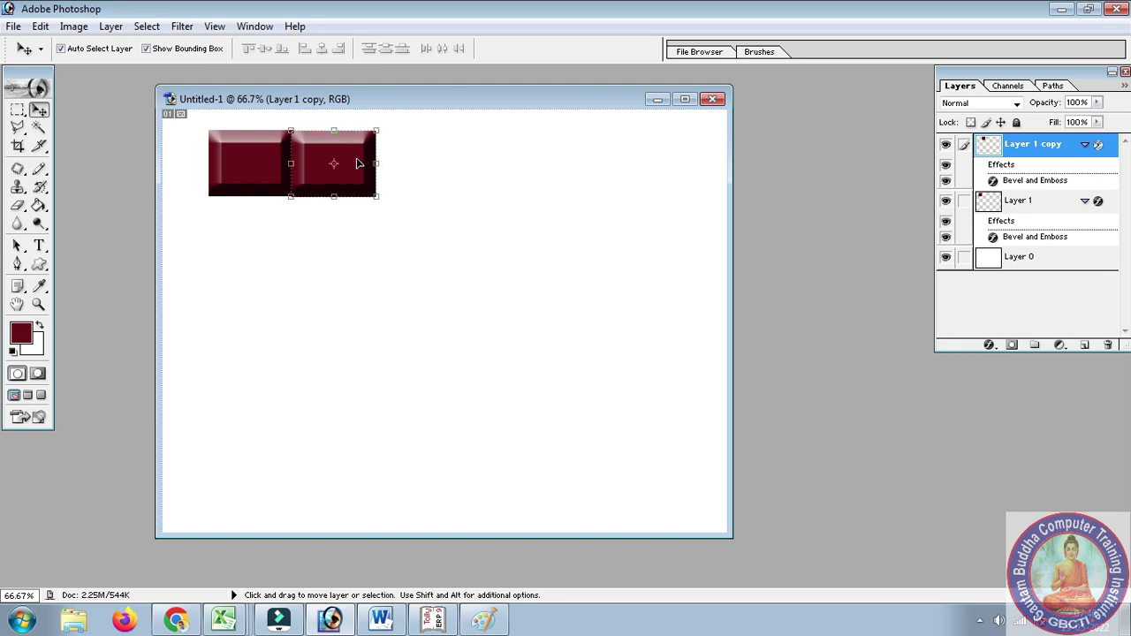
{"action": "left_click", "coordinate": [356, 264]}
{"action": "left_click", "coordinate": [322, 185]}
{"action": "key", "text": "Up"}
{"action": "left_click", "coordinate": [389, 273]}
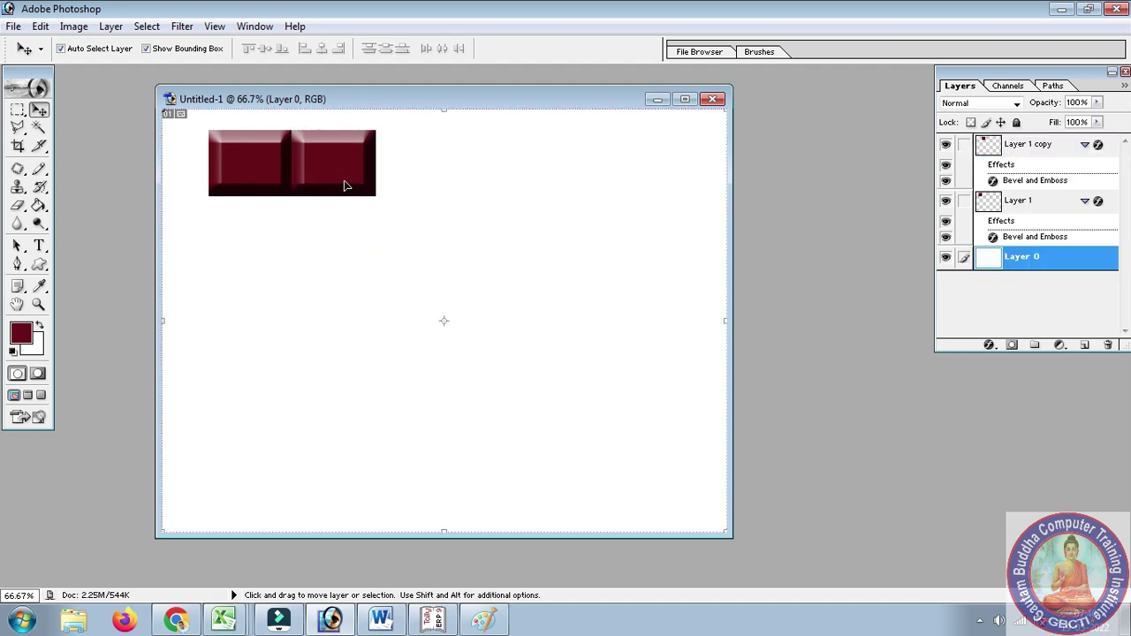
{"action": "left_click", "coordinate": [305, 163]}
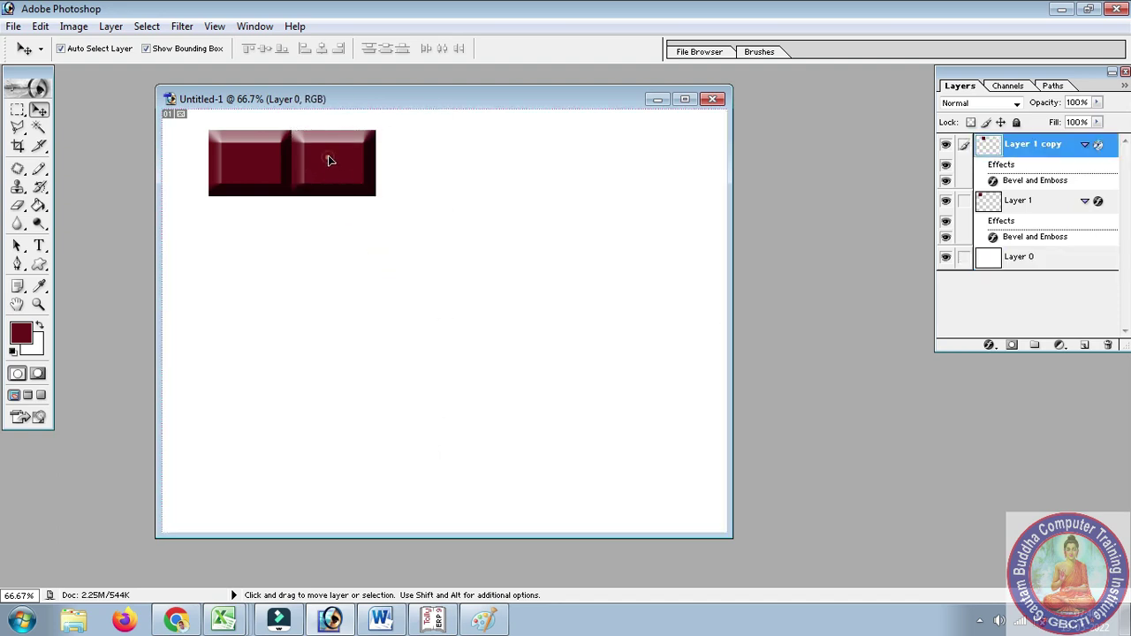
Step: Create Layer 1 copy 2 and shift it right to continue the row
{"action": "left_click", "coordinate": [109, 27]}
{"action": "left_click", "coordinate": [181, 65]}
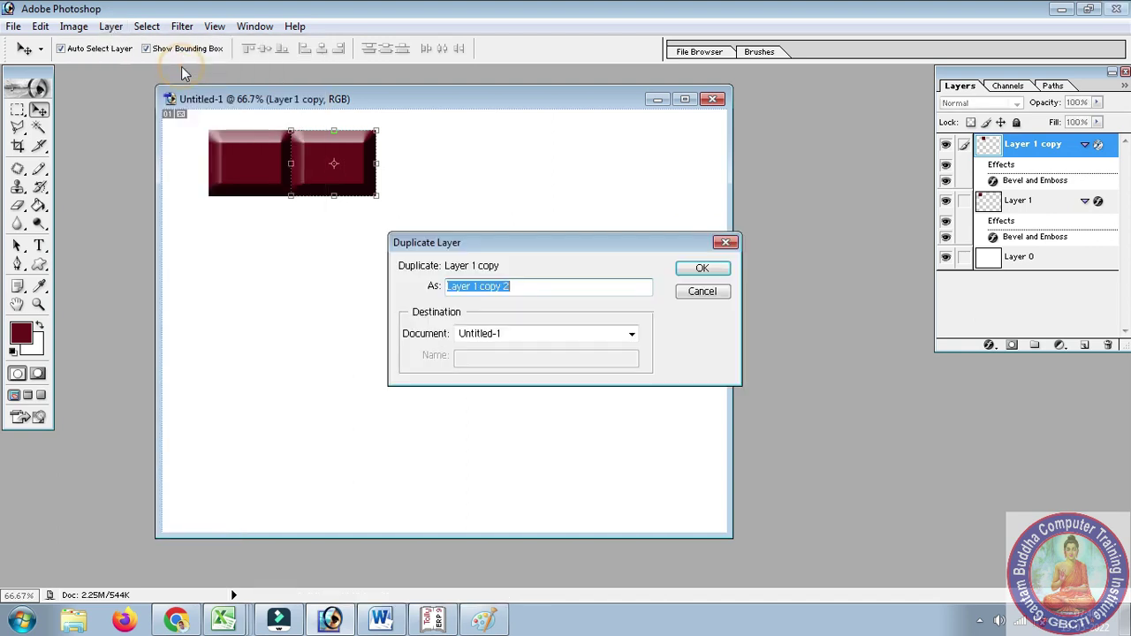
{"action": "left_click", "coordinate": [705, 267]}
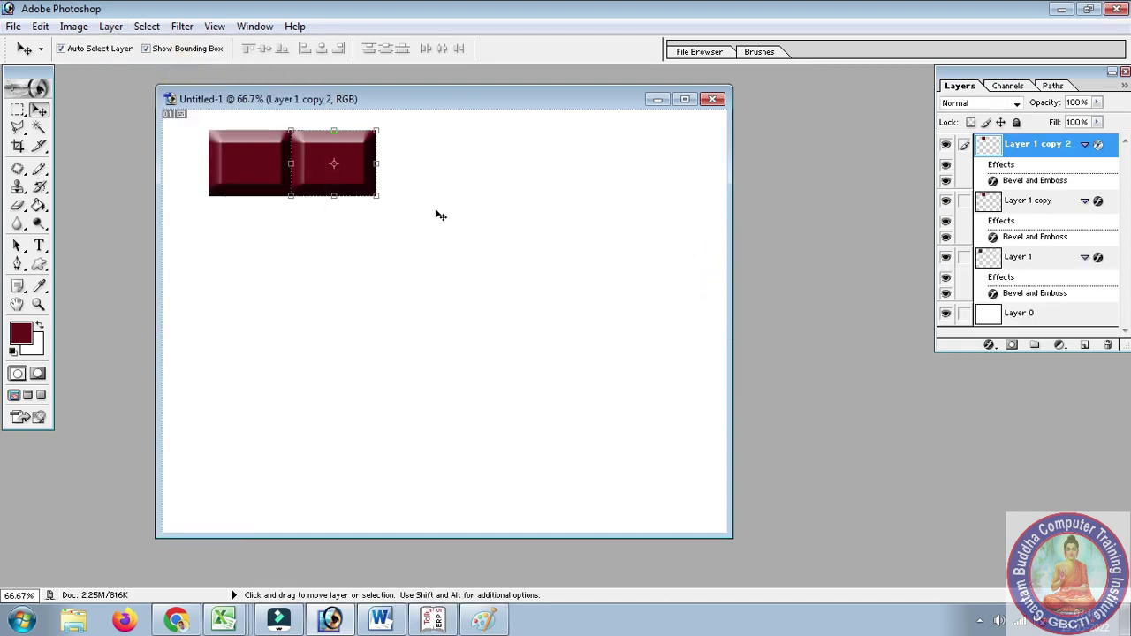
{"action": "key", "text": "shift+Right"}
{"action": "key", "text": "shift+Right"}
{"action": "key", "text": "shift+Right"}
{"action": "key", "text": "shift+Right"}
{"action": "key", "text": "shift+Right"}
{"action": "key", "text": "shift+Right"}
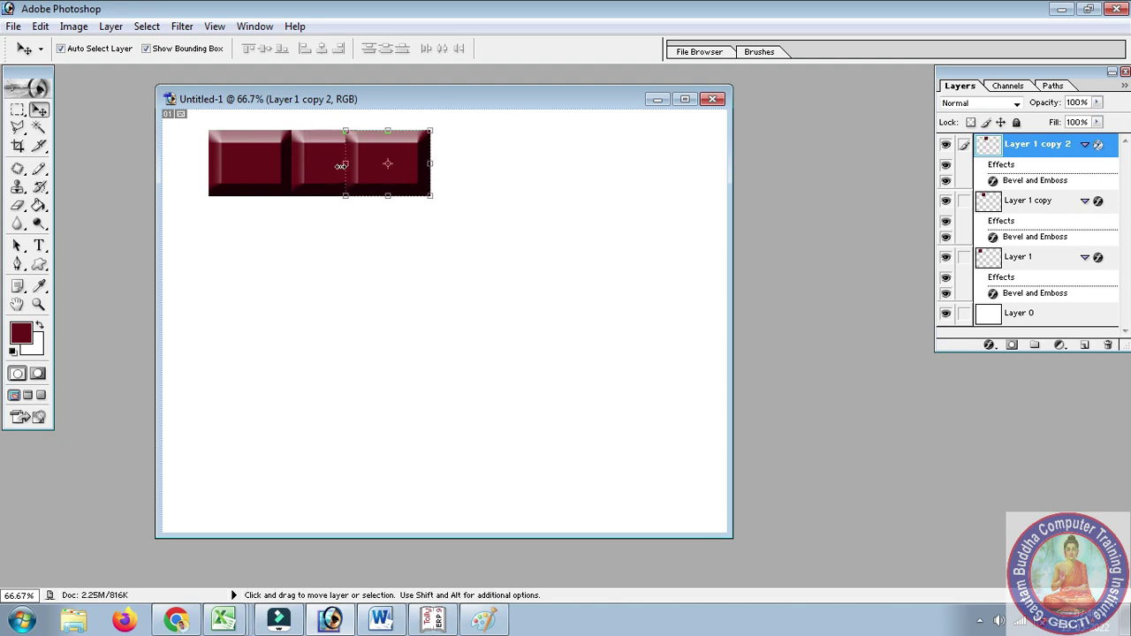
{"action": "key", "text": "shift+Right"}
{"action": "key", "text": "shift+Right"}
{"action": "key", "text": "shift+Right"}
Step: Add Layer 1 copy 3 and copy 4, shifting each right to complete five tiles
{"action": "left_click", "coordinate": [110, 26]}
{"action": "left_click", "coordinate": [168, 64]}
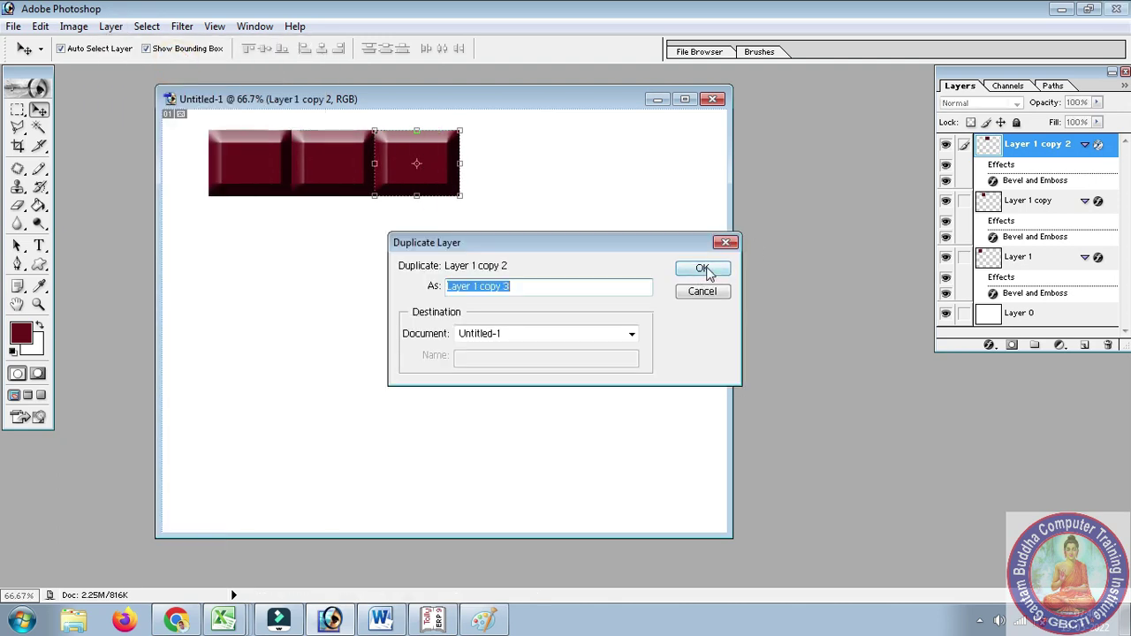
{"action": "left_click", "coordinate": [704, 267]}
{"action": "key", "text": "shift+Right"}
{"action": "key", "text": "shift+Right"}
{"action": "key", "text": "shift+Right"}
{"action": "key", "text": "shift+Right"}
{"action": "key", "text": "shift+Right"}
{"action": "key", "text": "shift+Right"}
{"action": "key", "text": "shift+Right"}
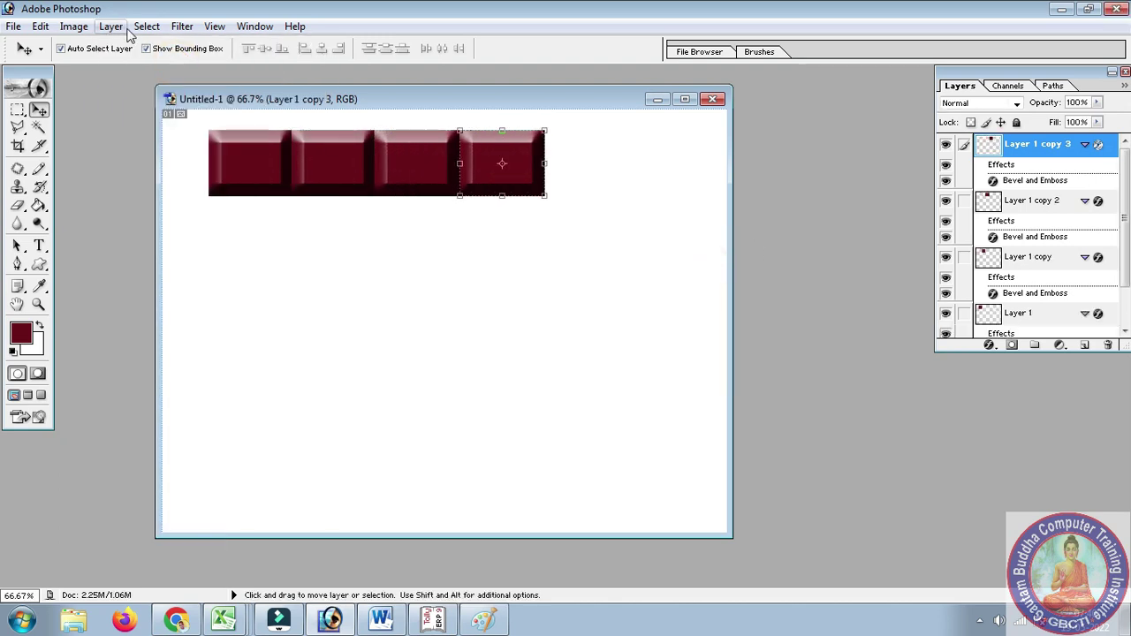
{"action": "left_click", "coordinate": [110, 25]}
{"action": "left_click", "coordinate": [167, 64]}
{"action": "left_click", "coordinate": [704, 268]}
{"action": "key", "text": "shift+Right"}
{"action": "key", "text": "shift+Right"}
{"action": "key", "text": "shift+Right"}
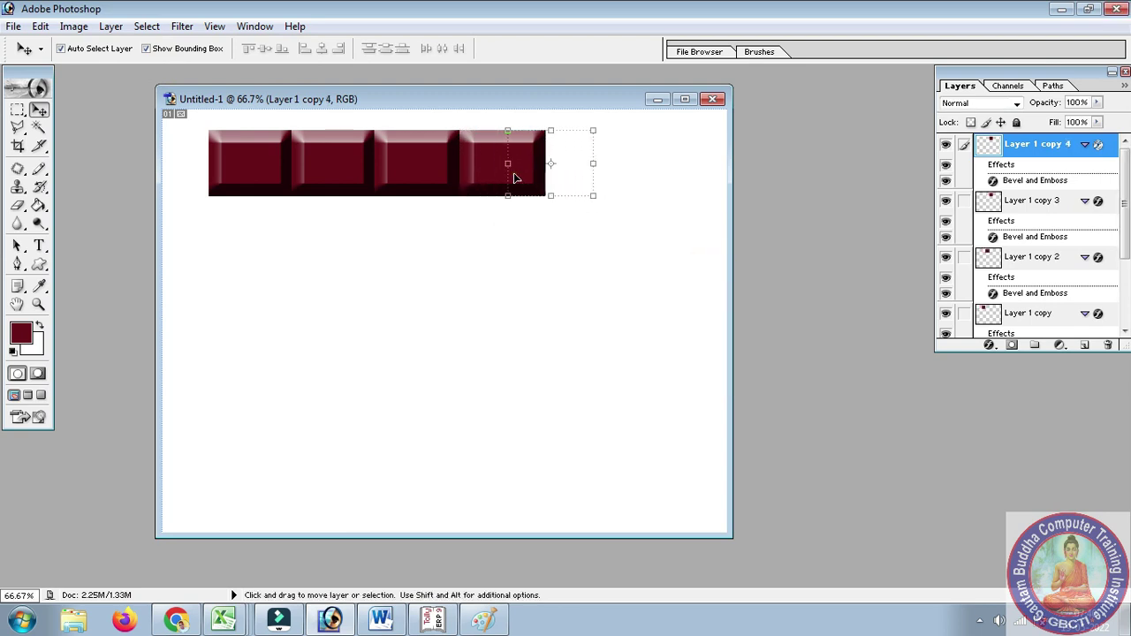
{"action": "key", "text": "shift+Right"}
{"action": "key", "text": "shift+Right"}
{"action": "key", "text": "shift+Right"}
{"action": "key", "text": "Right"}
{"action": "key", "text": "Right"}
{"action": "key", "text": "Right"}
{"action": "key", "text": "Right"}
{"action": "key", "text": "Right"}
{"action": "key", "text": "Right"}
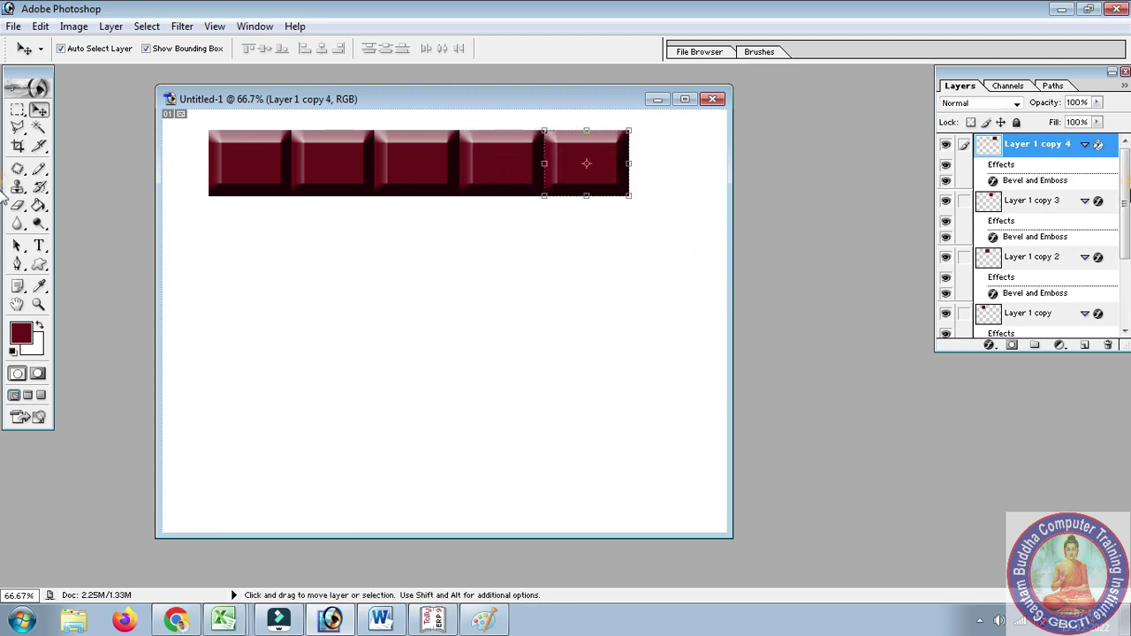
{"action": "left_click", "coordinate": [1123, 270]}
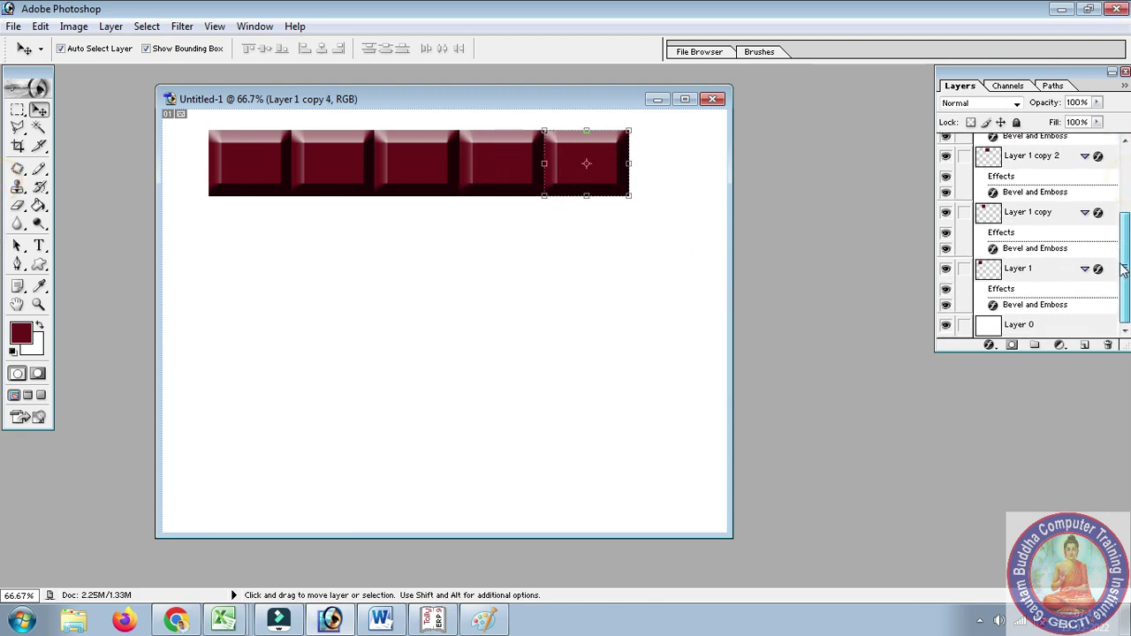
Step: Delete the white Layer 0 so the canvas is transparent
{"action": "left_click", "coordinate": [1039, 326]}
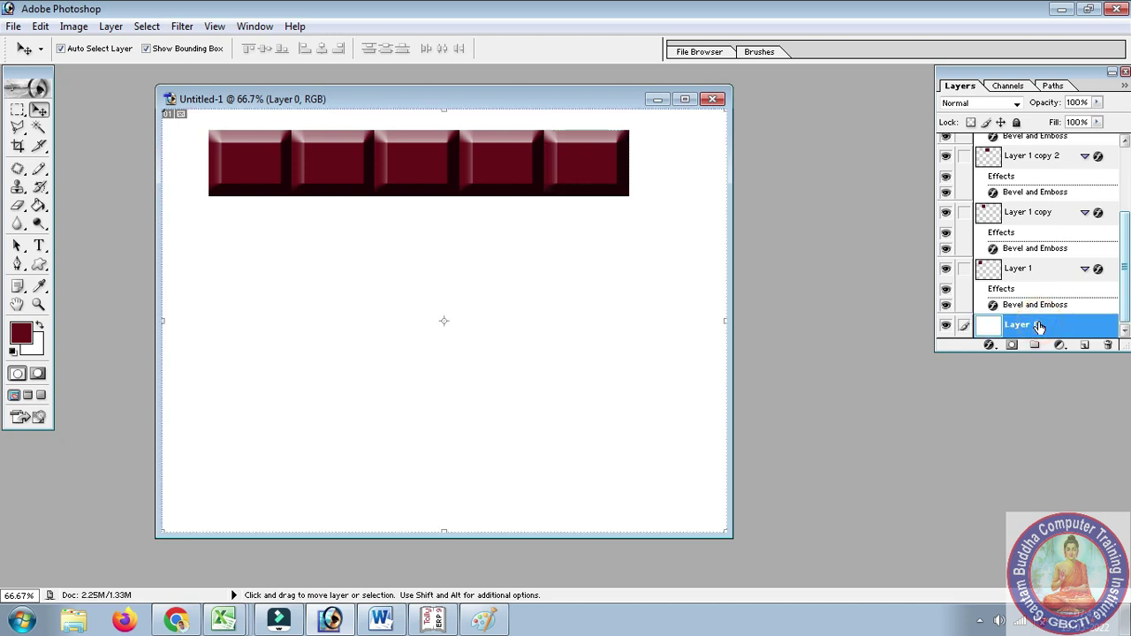
{"action": "left_click", "coordinate": [1109, 344]}
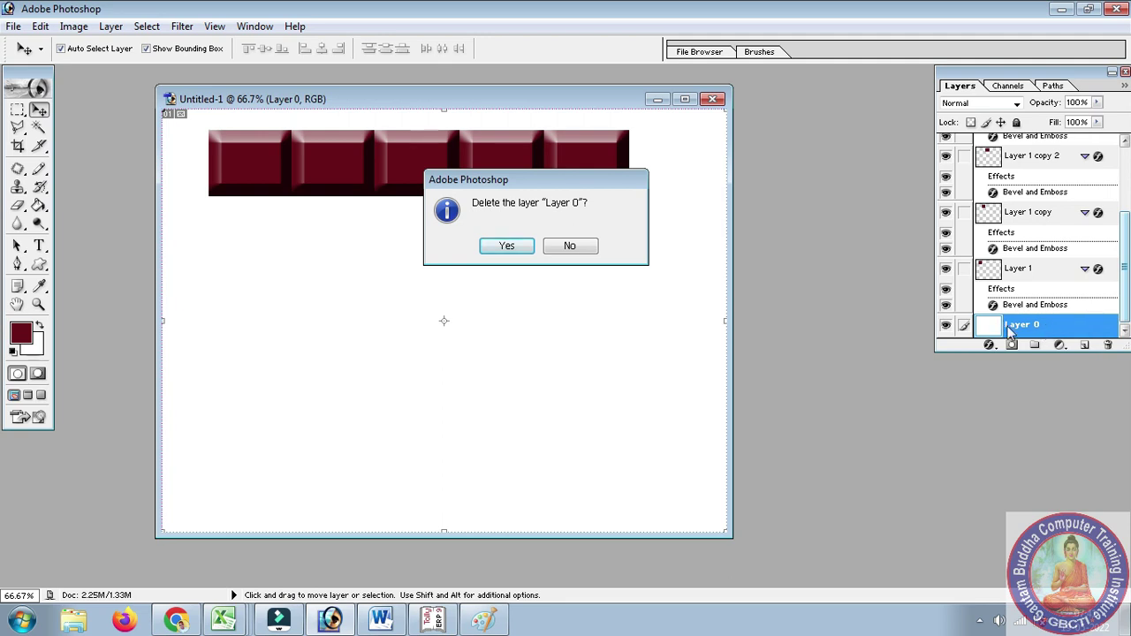
{"action": "left_click", "coordinate": [506, 246]}
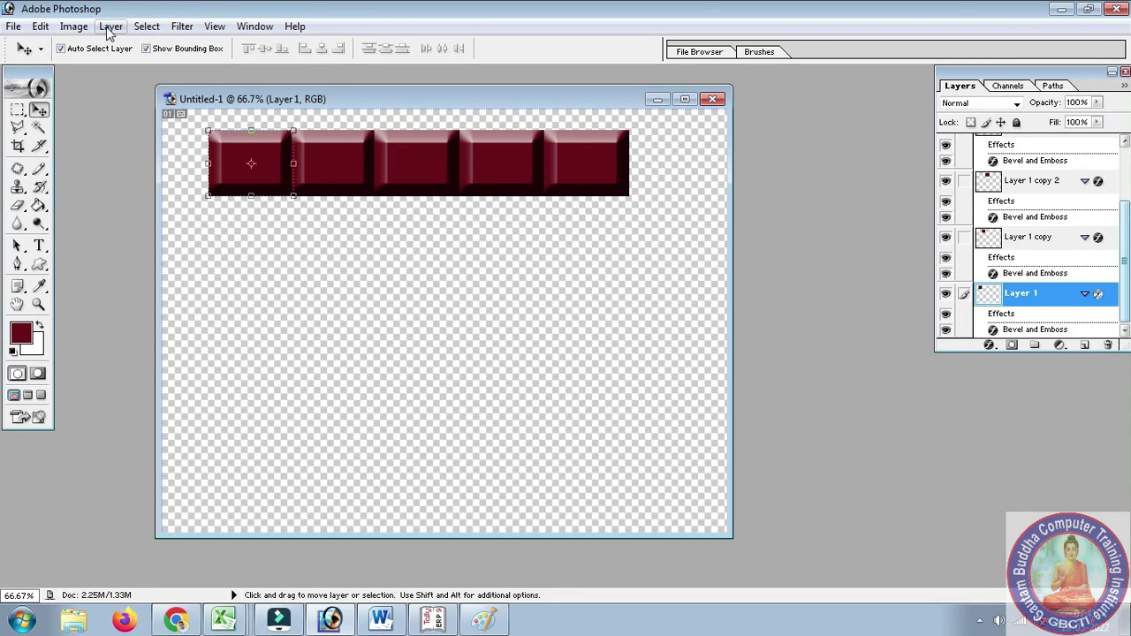
Step: Merge the five visible tiles into one layer and start duplicating it
{"action": "left_click", "coordinate": [107, 26]}
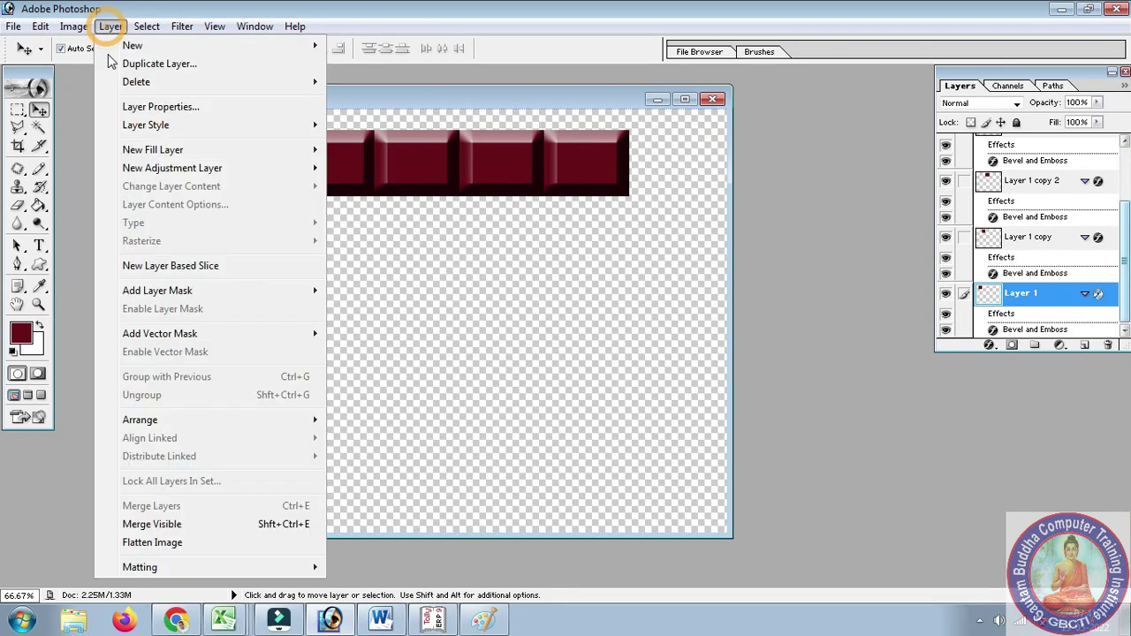
{"action": "left_click", "coordinate": [265, 529]}
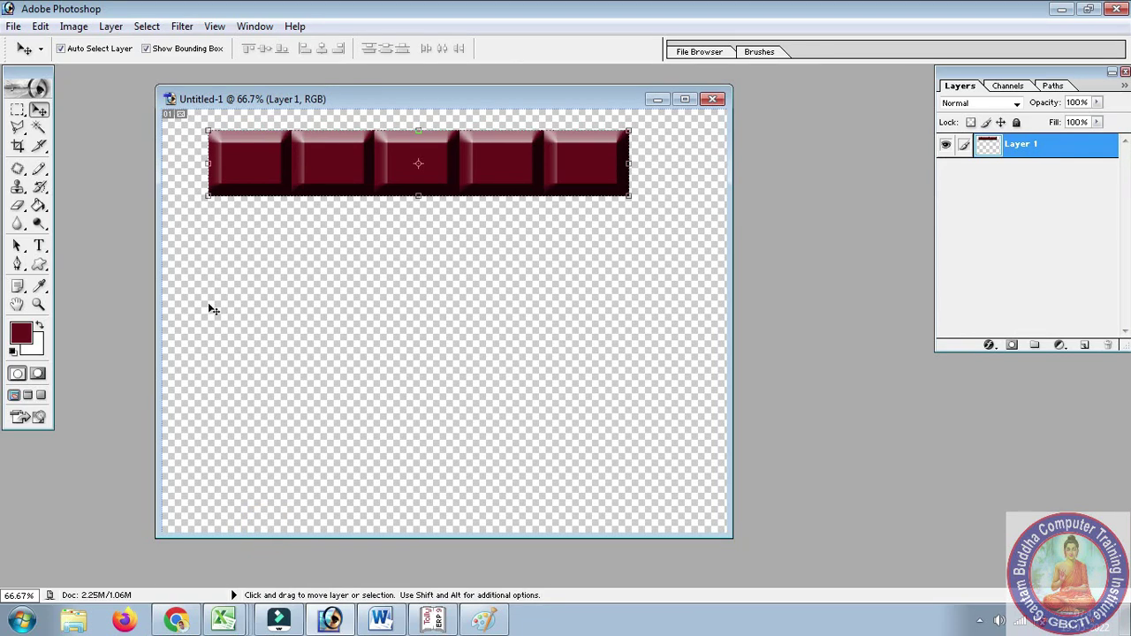
{"action": "left_click", "coordinate": [111, 27]}
{"action": "left_click", "coordinate": [150, 64]}
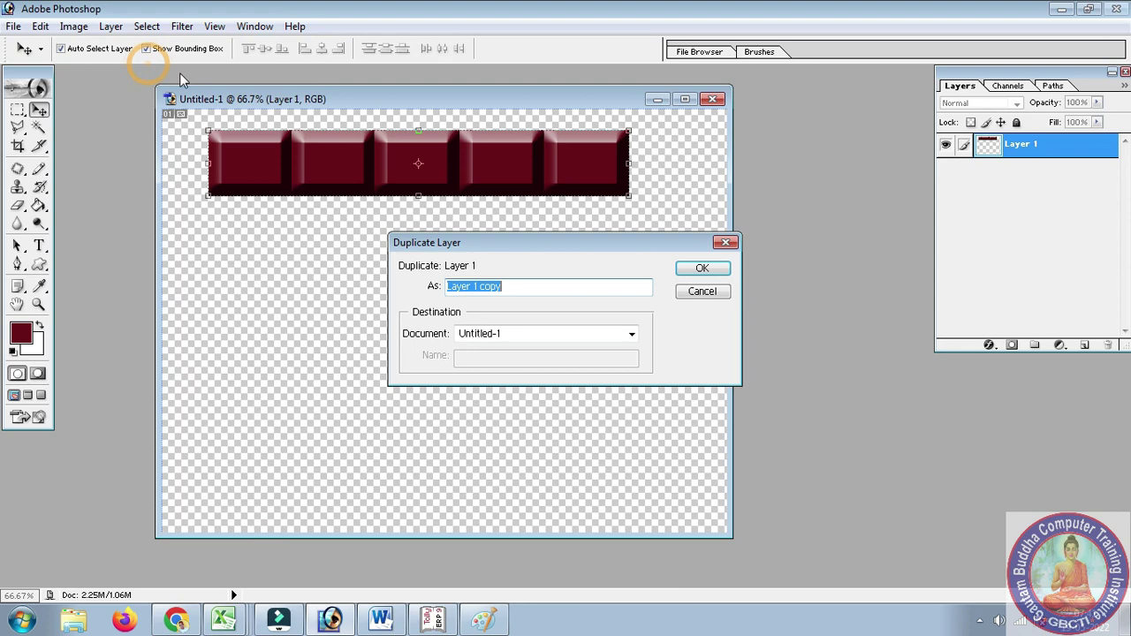
Step: Duplicate the row three times, placing each copy below the last to form four rows
{"action": "left_click", "coordinate": [703, 270]}
{"action": "left_click_drag", "start_coordinate": [498, 168], "coordinate": [498, 235]}
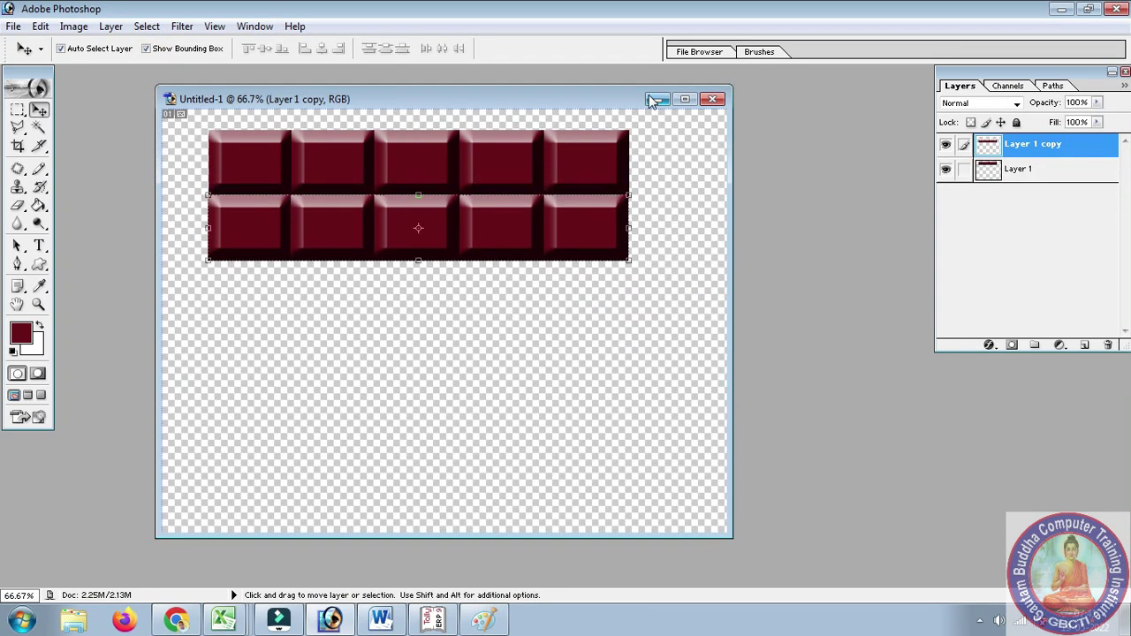
{"action": "key", "text": "alt+l"}
{"action": "key", "text": "d"}
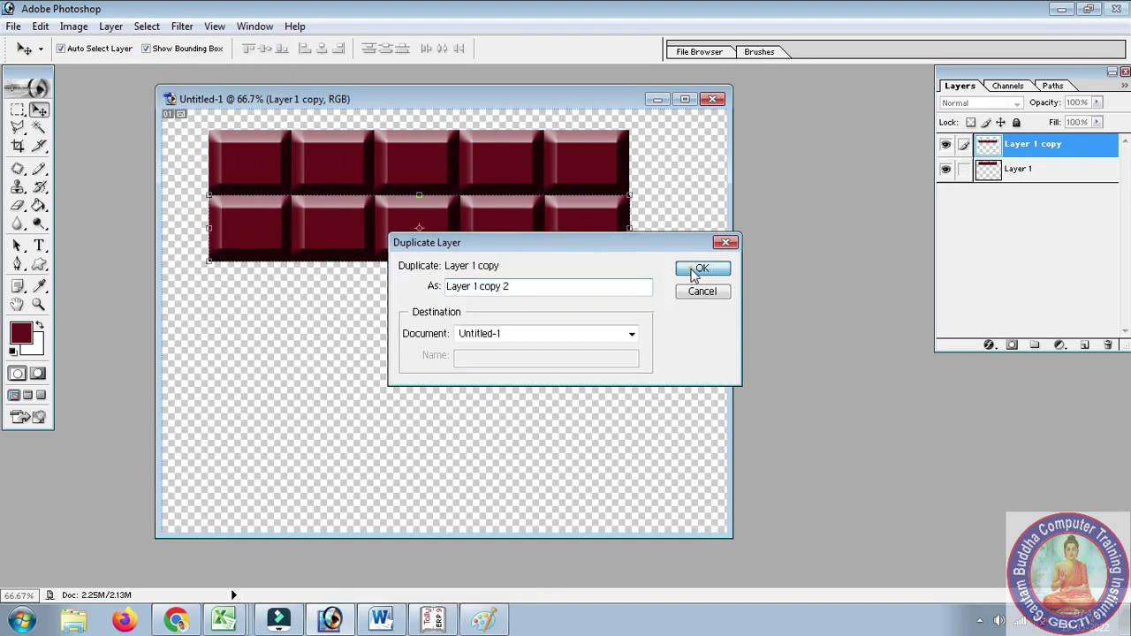
{"action": "left_click", "coordinate": [702, 270]}
{"action": "mouse_move", "coordinate": [505, 243]}
{"action": "left_mouse_down"}
{"action": "mouse_move", "coordinate": [505, 309]}
{"action": "mouse_move", "coordinate": [558, 358]}
{"action": "left_mouse_up"}
{"action": "key", "text": "alt+l"}
{"action": "key", "text": "d"}
{"action": "left_click", "coordinate": [702, 270]}
Step: Merge the four rows into one layer and move the grid toward the centre
{"action": "left_click", "coordinate": [111, 25]}
{"action": "mouse_move", "coordinate": [137, 81]}
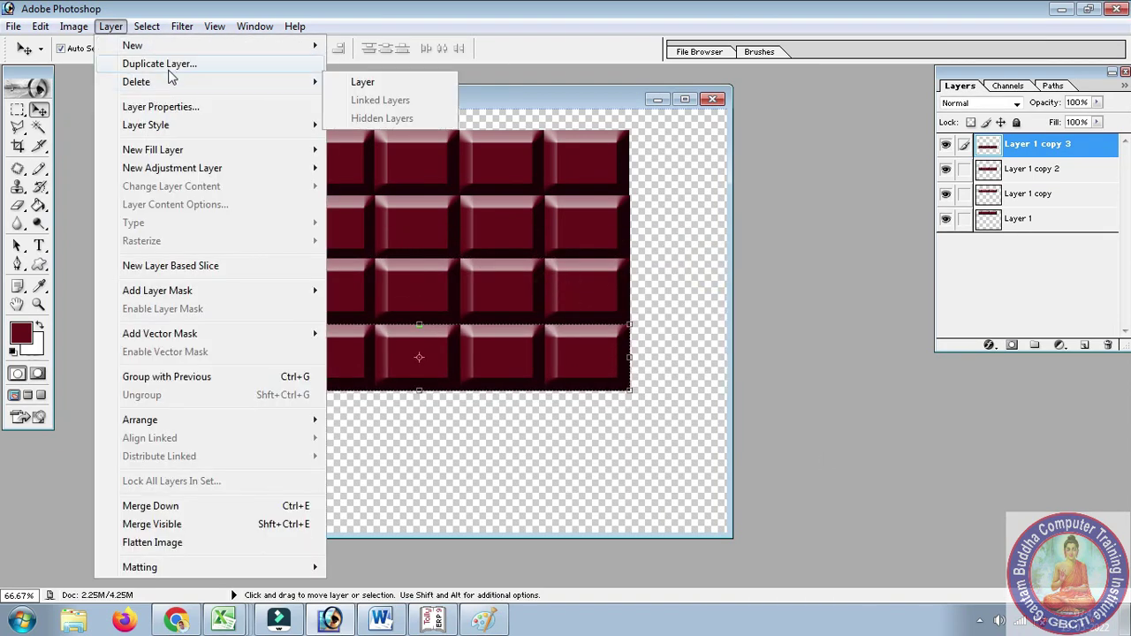
{"action": "left_click", "coordinate": [203, 524]}
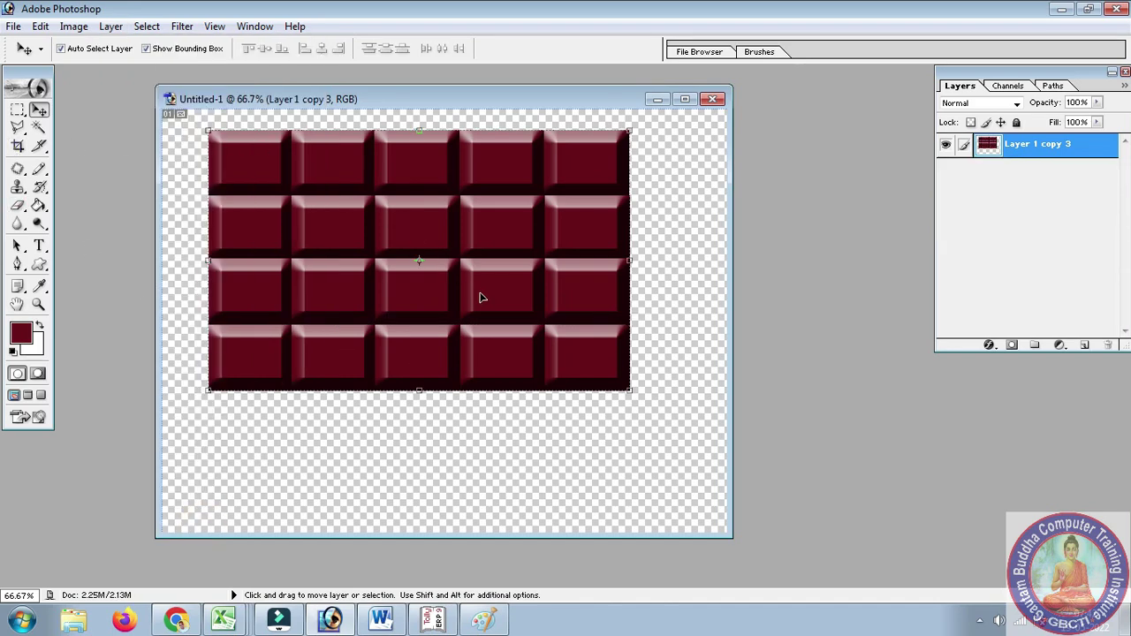
{"action": "left_click_drag", "start_coordinate": [482, 298], "coordinate": [507, 356]}
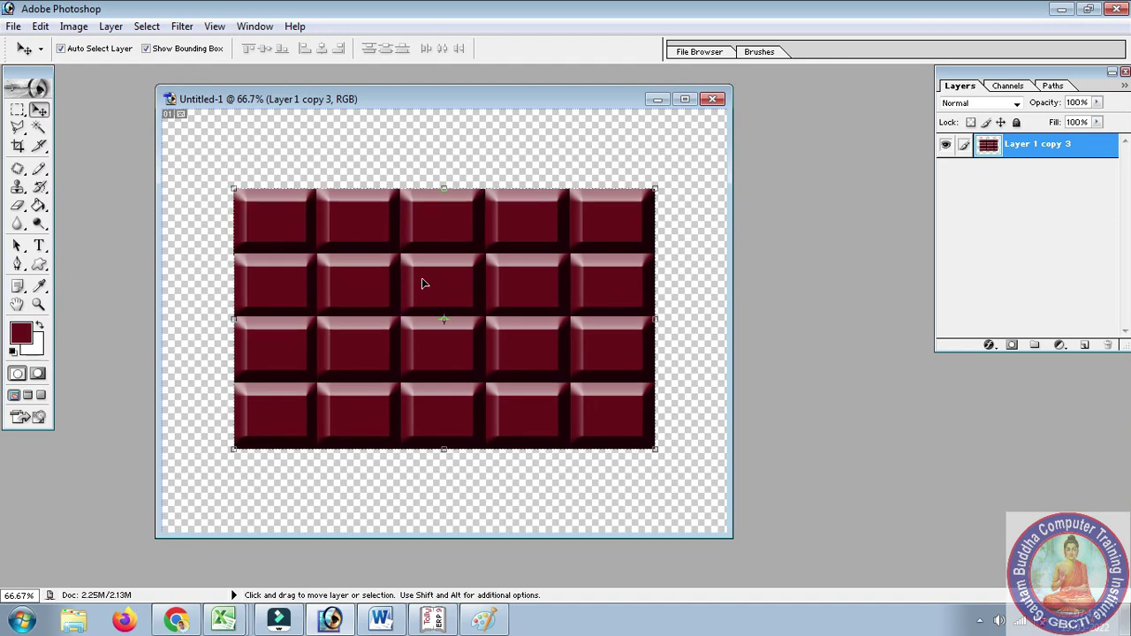
Step: Switch to the Custom Shape Tool
{"action": "left_click", "coordinate": [39, 266]}
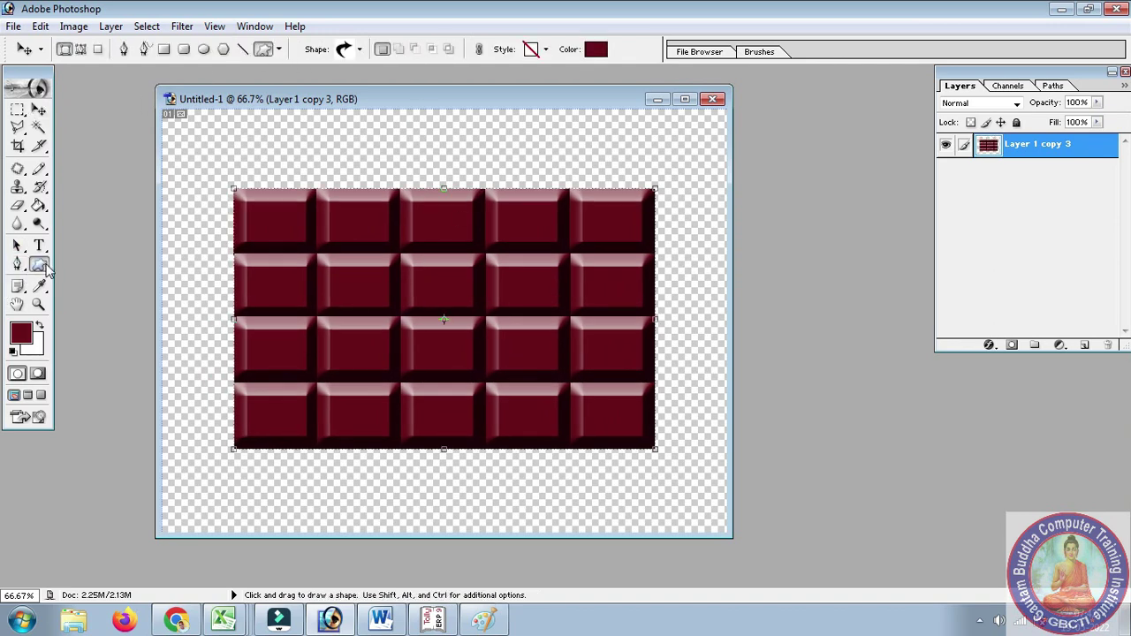
{"action": "left_click", "coordinate": [46, 269]}
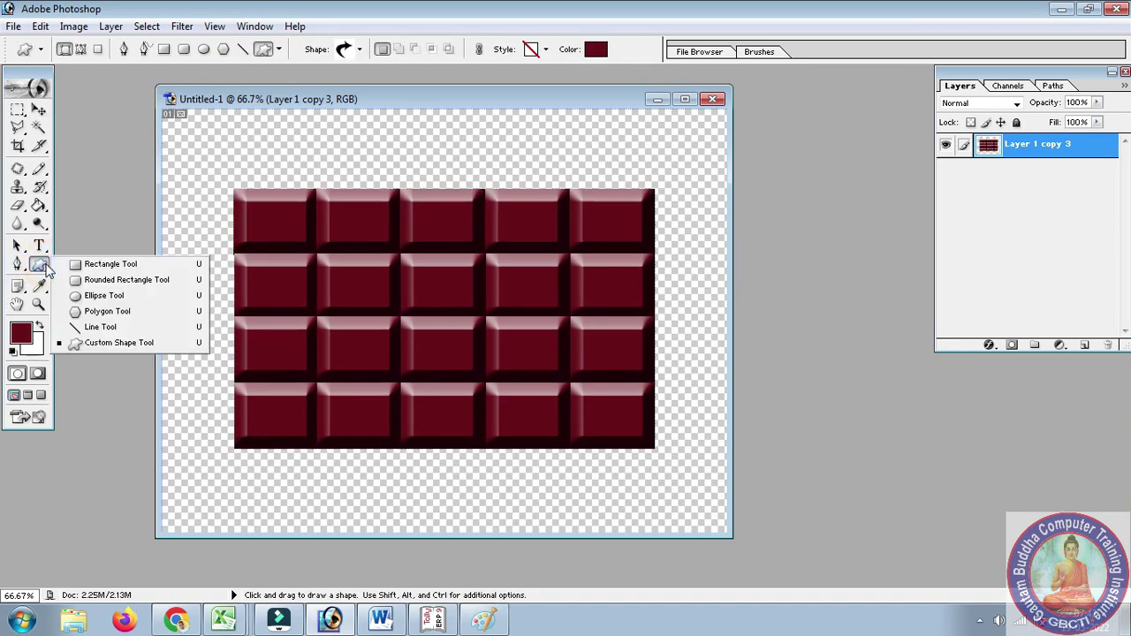
{"action": "left_click", "coordinate": [109, 343]}
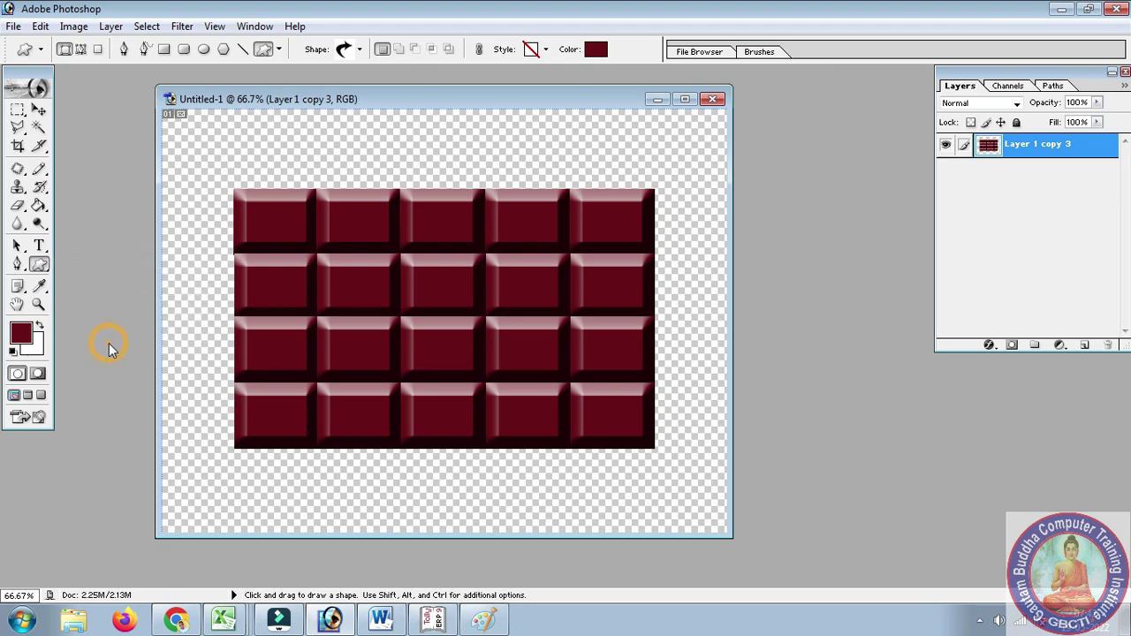
Step: Replace the shape picker's contents with the All shape set
{"action": "left_click", "coordinate": [359, 50]}
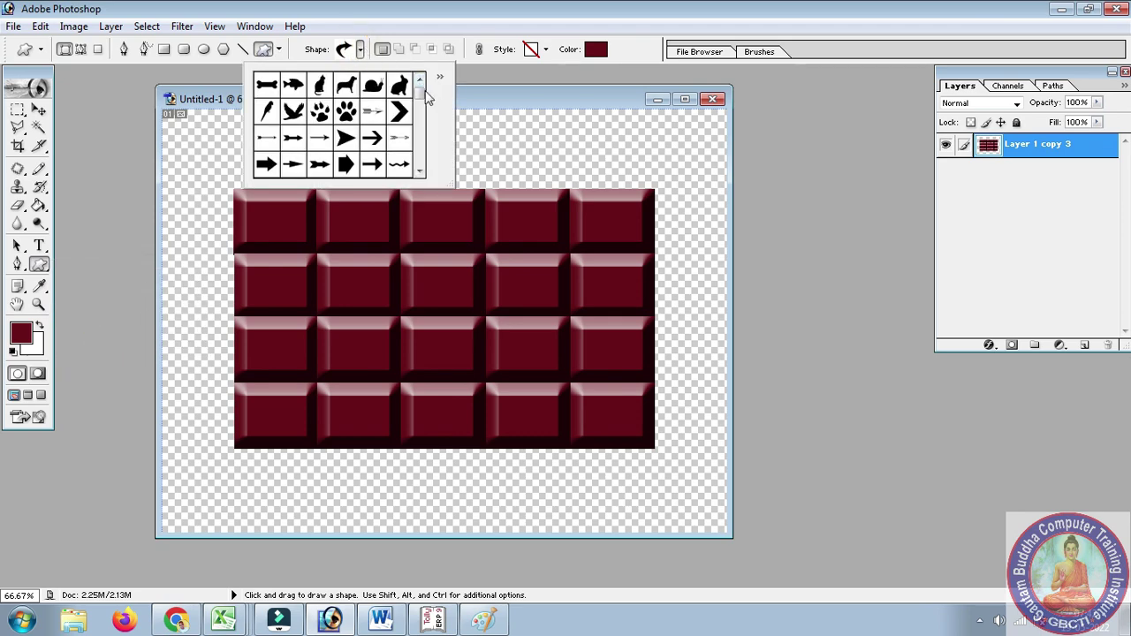
{"action": "scroll", "coordinate": [428, 99], "scroll_direction": "down", "scroll_amount": 2}
{"action": "scroll", "coordinate": [431, 102], "scroll_direction": "down", "scroll_amount": 2}
{"action": "scroll", "coordinate": [436, 106], "scroll_direction": "down", "scroll_amount": 2}
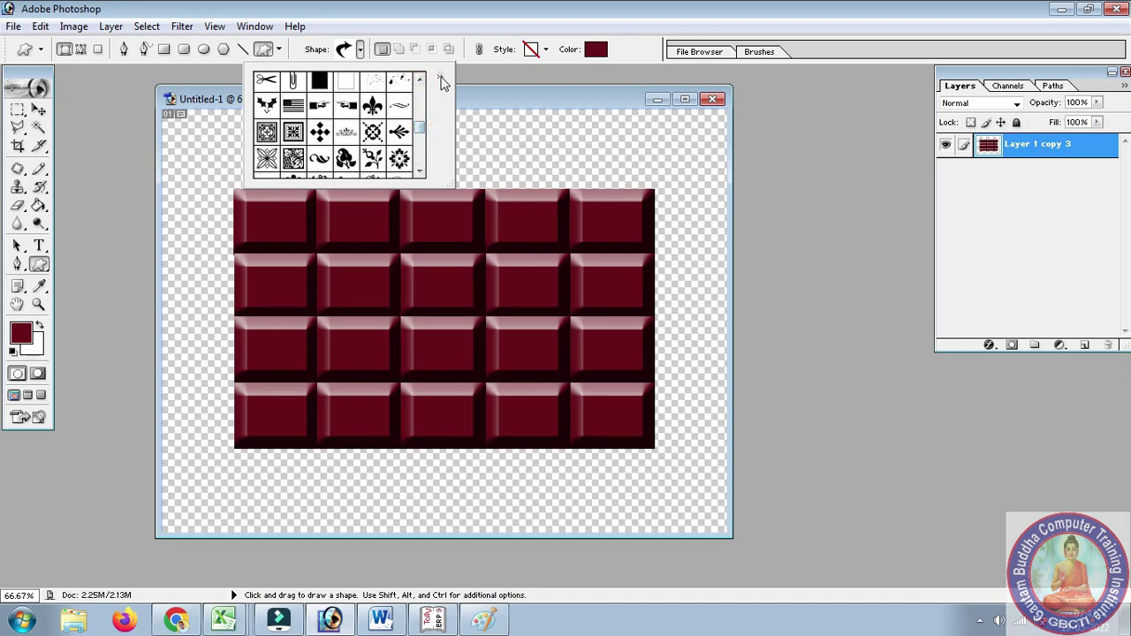
{"action": "left_click", "coordinate": [441, 78]}
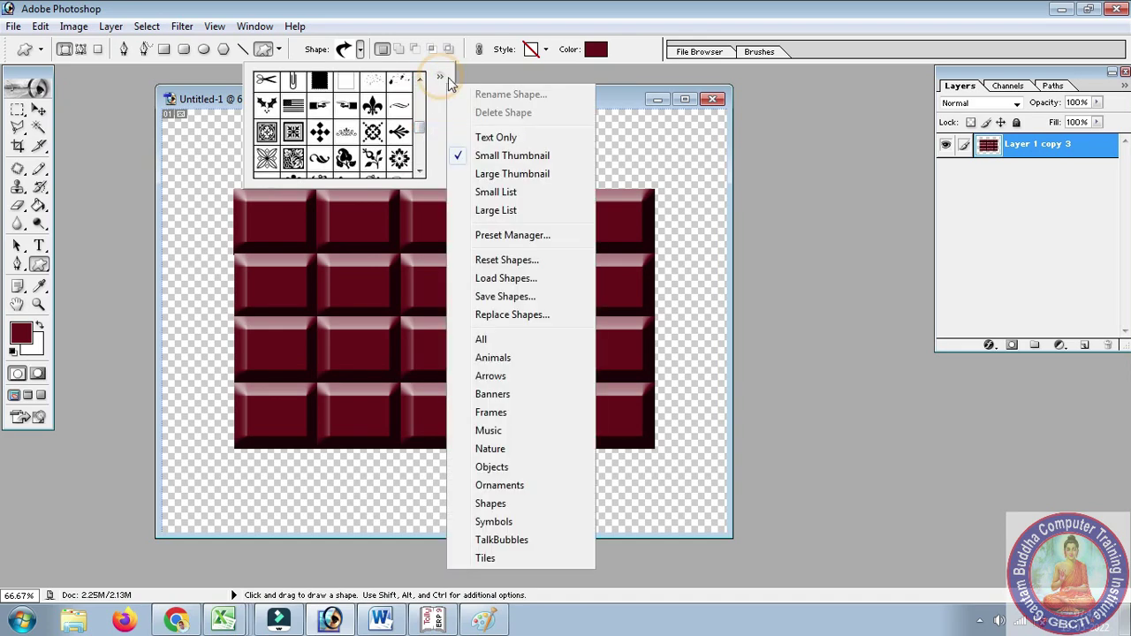
{"action": "left_click", "coordinate": [495, 342]}
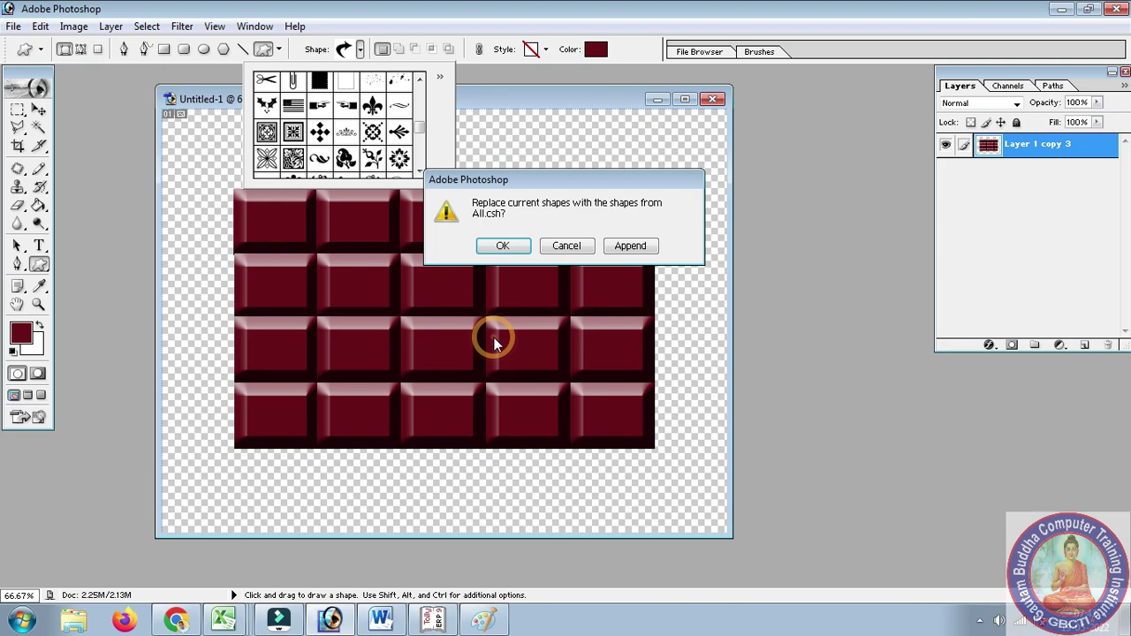
{"action": "left_click", "coordinate": [507, 244]}
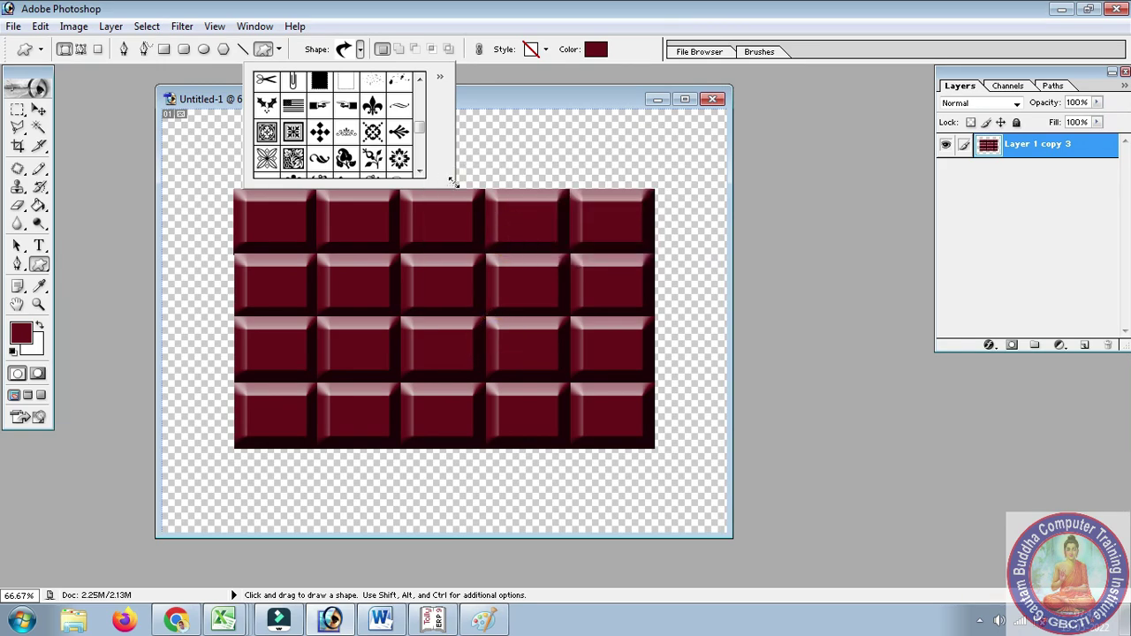
Step: Enlarge the shape picker and choose the heart shape
{"action": "left_click_drag", "start_coordinate": [451, 182], "coordinate": [750, 423]}
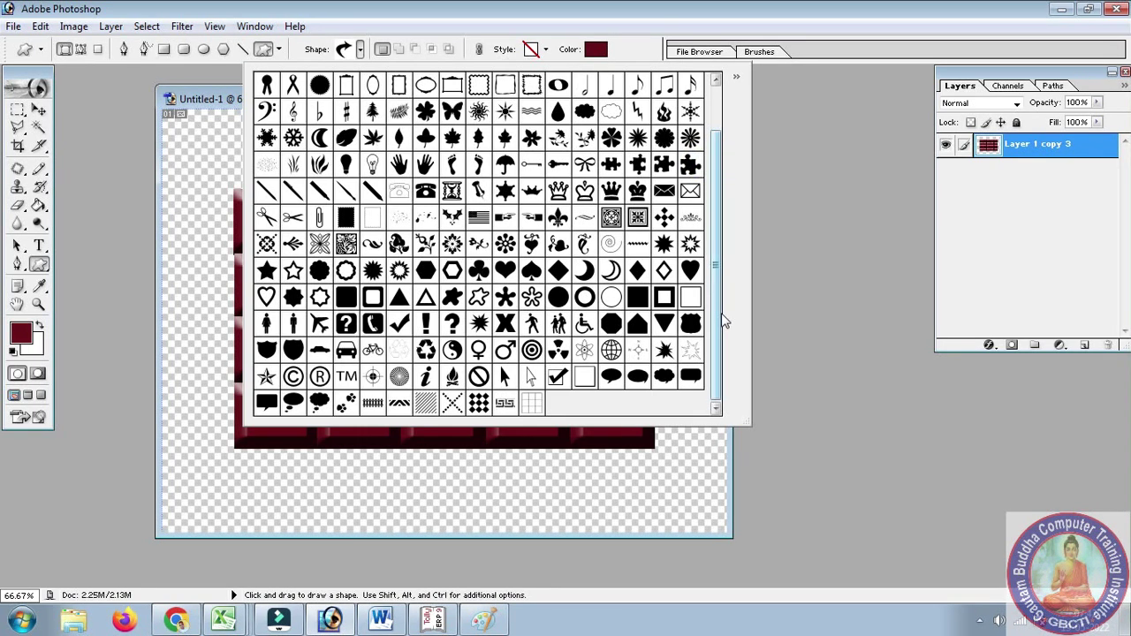
{"action": "left_click", "coordinate": [509, 271]}
{"action": "left_click", "coordinate": [368, 454]}
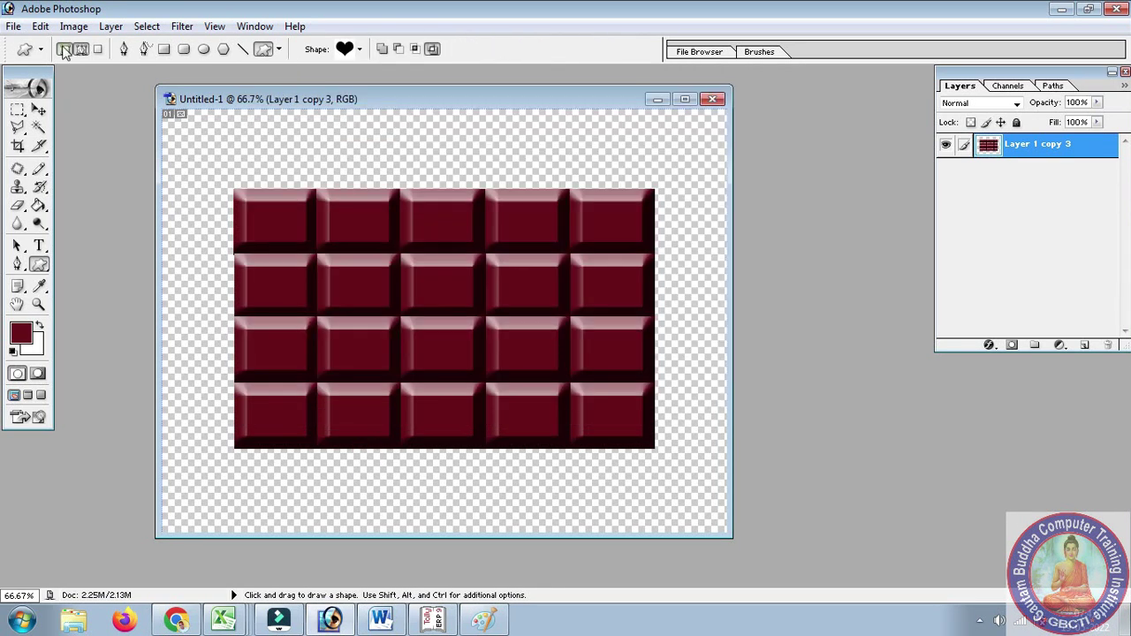
Step: Draw a heart path over the grid, convert it to a selection, and copy it to a new layer
{"action": "left_click", "coordinate": [80, 49]}
{"action": "left_click_drag", "start_coordinate": [341, 242], "coordinate": [548, 414]}
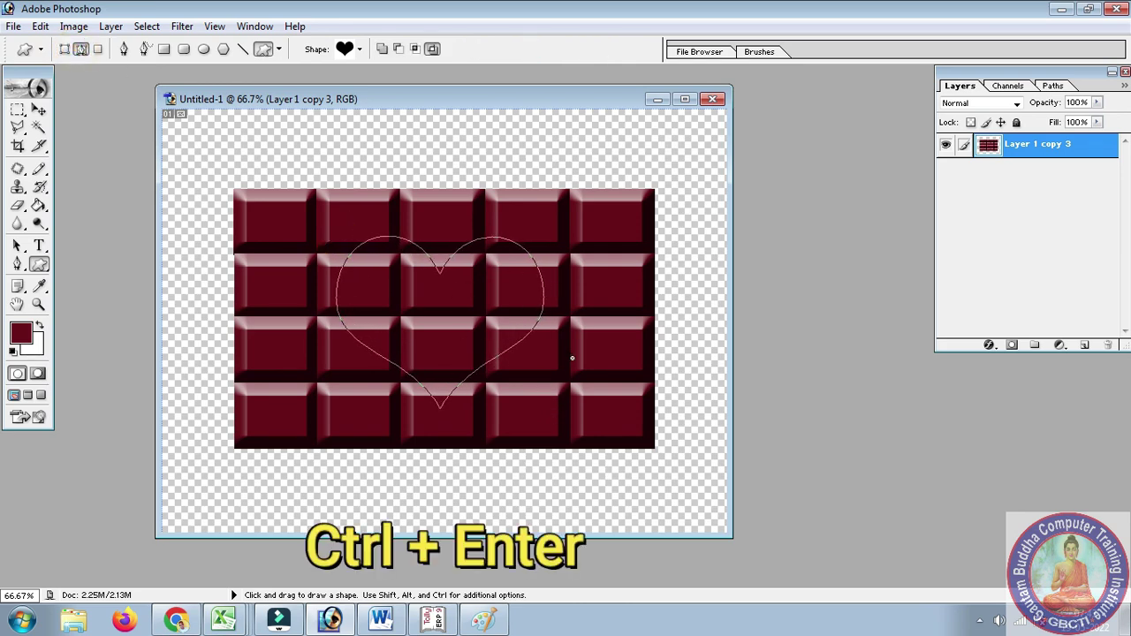
{"action": "key", "text": "ctrl"}
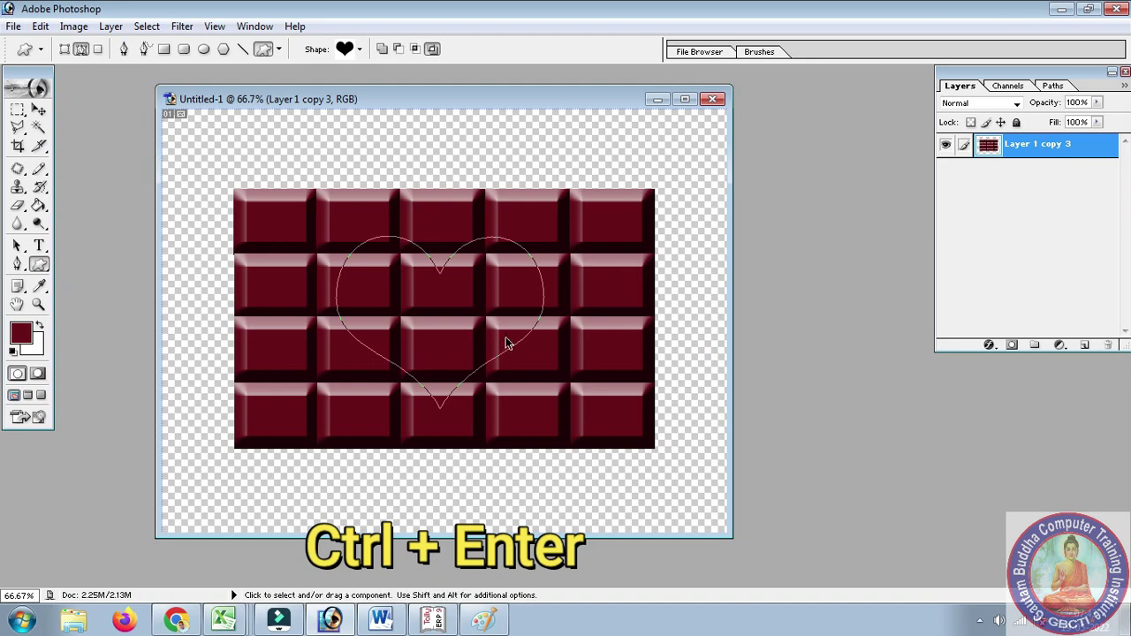
{"action": "key", "text": "ctrl+Return"}
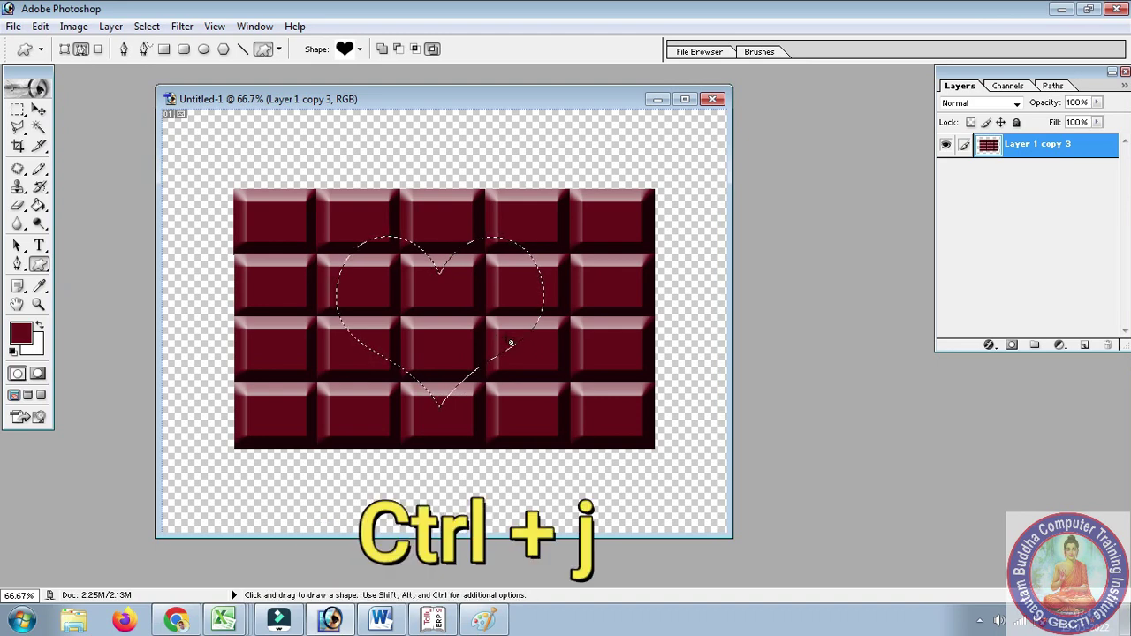
{"action": "key", "text": "ctrl+j"}
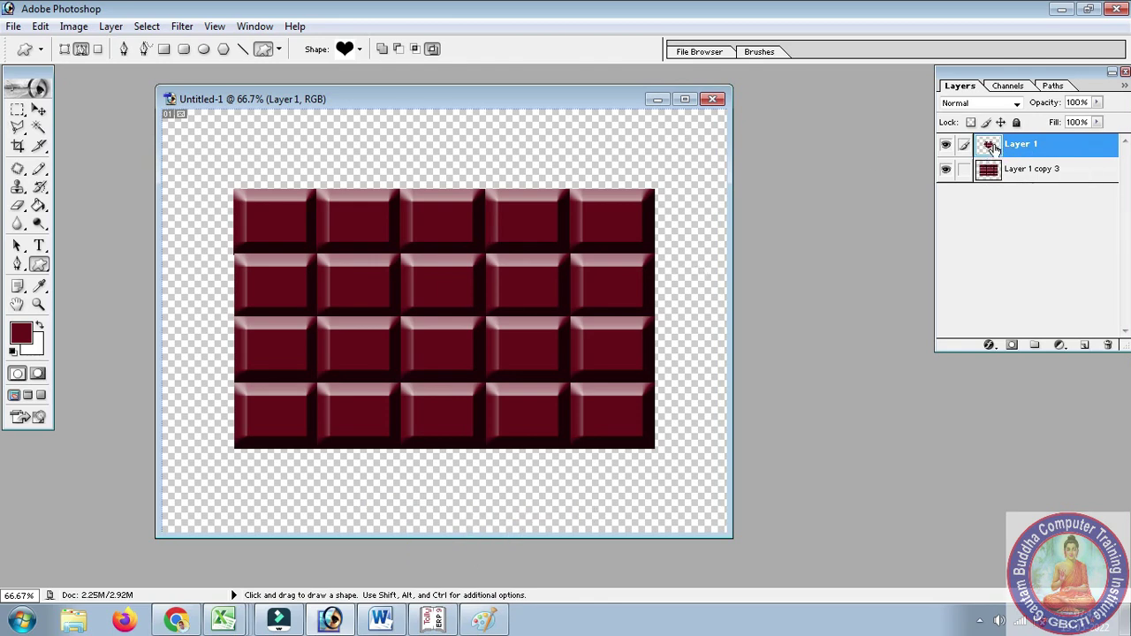
Step: Hide the heart layer, load its outline as a selection, and select the chocolate grid layer
{"action": "left_click", "coordinate": [947, 169]}
{"action": "left_click", "coordinate": [947, 170]}
{"action": "left_click", "coordinate": [953, 145]}
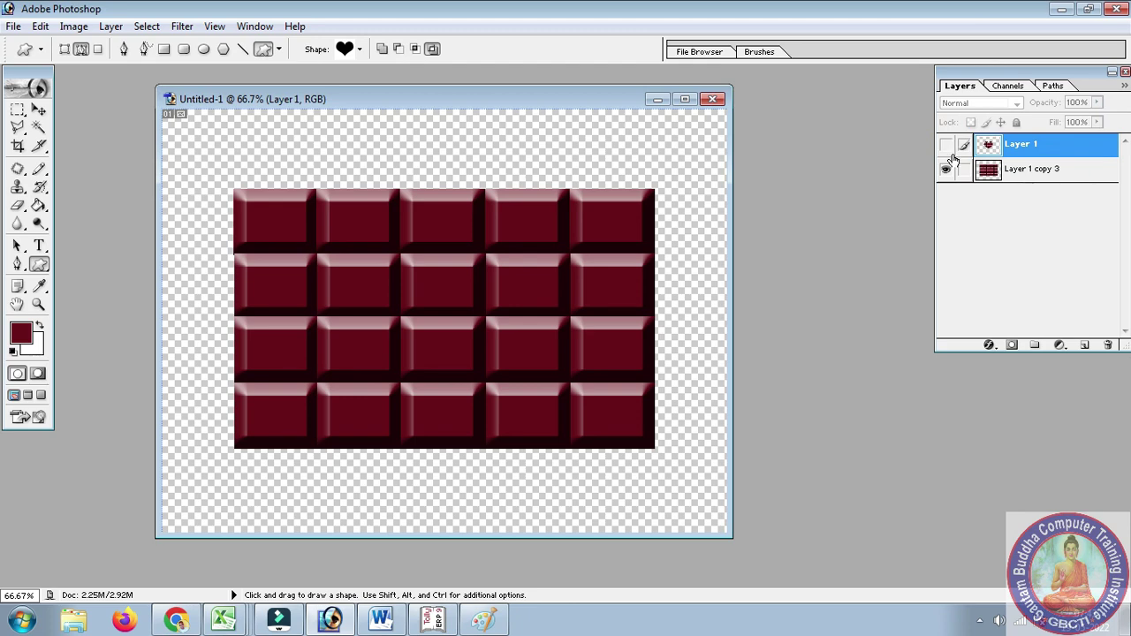
{"action": "left_click", "coordinate": [1082, 149], "text": "ctrl"}
{"action": "left_click", "coordinate": [1041, 173]}
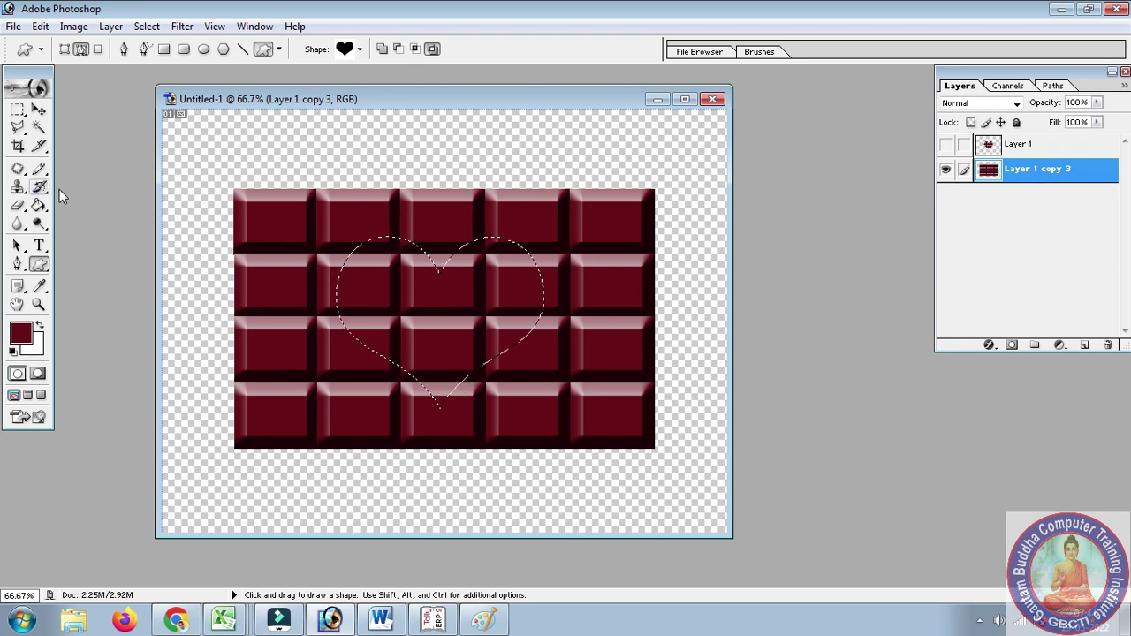
Step: Erase the grid inside the heart selection with a 135 px eraser, then deselect
{"action": "left_click", "coordinate": [21, 208]}
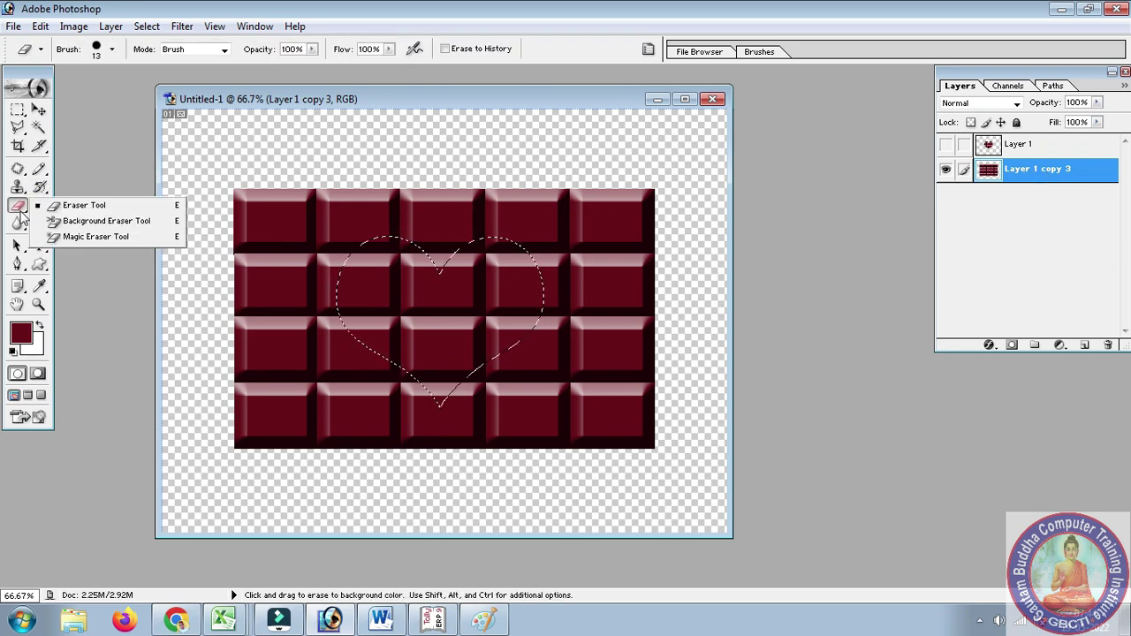
{"action": "left_click", "coordinate": [104, 205]}
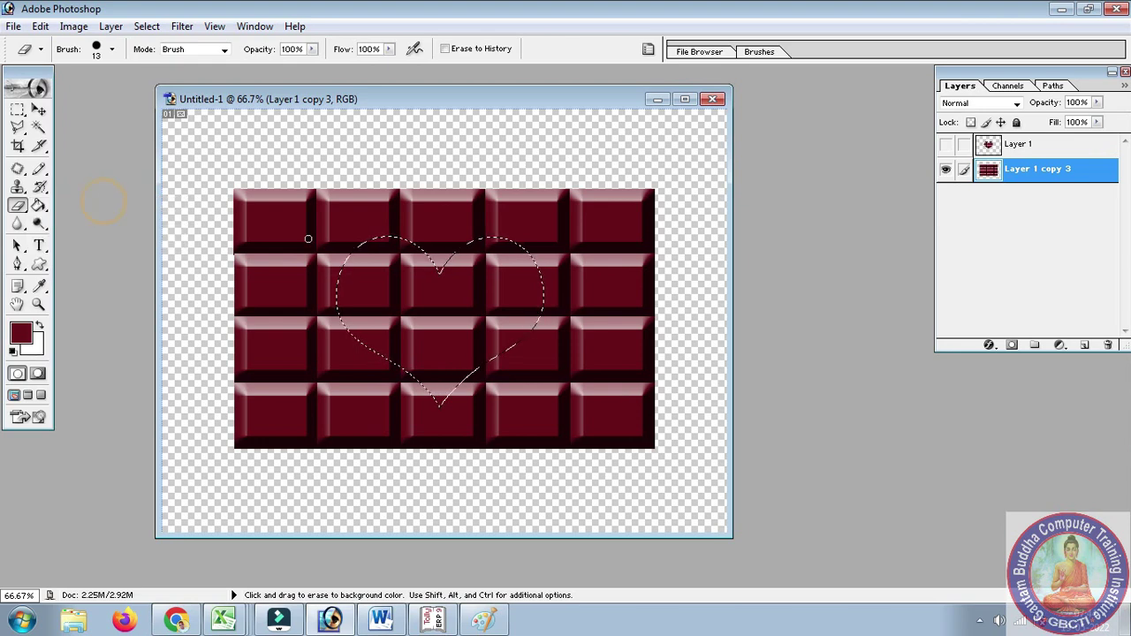
{"action": "left_click", "coordinate": [112, 49]}
{"action": "left_click", "coordinate": [115, 91]}
{"action": "mouse_move", "coordinate": [262, 169]}
{"action": "left_mouse_down"}
{"action": "mouse_move", "coordinate": [366, 366]}
{"action": "mouse_move", "coordinate": [424, 404]}
{"action": "mouse_move", "coordinate": [551, 354]}
{"action": "left_mouse_up"}
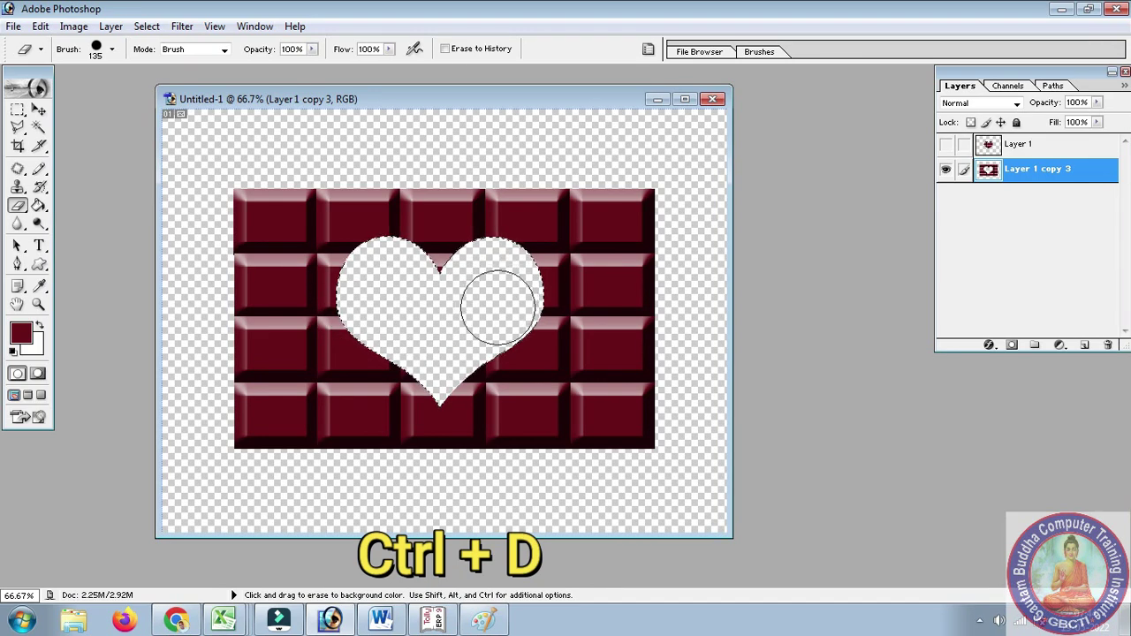
{"action": "key", "text": "ctrl"}
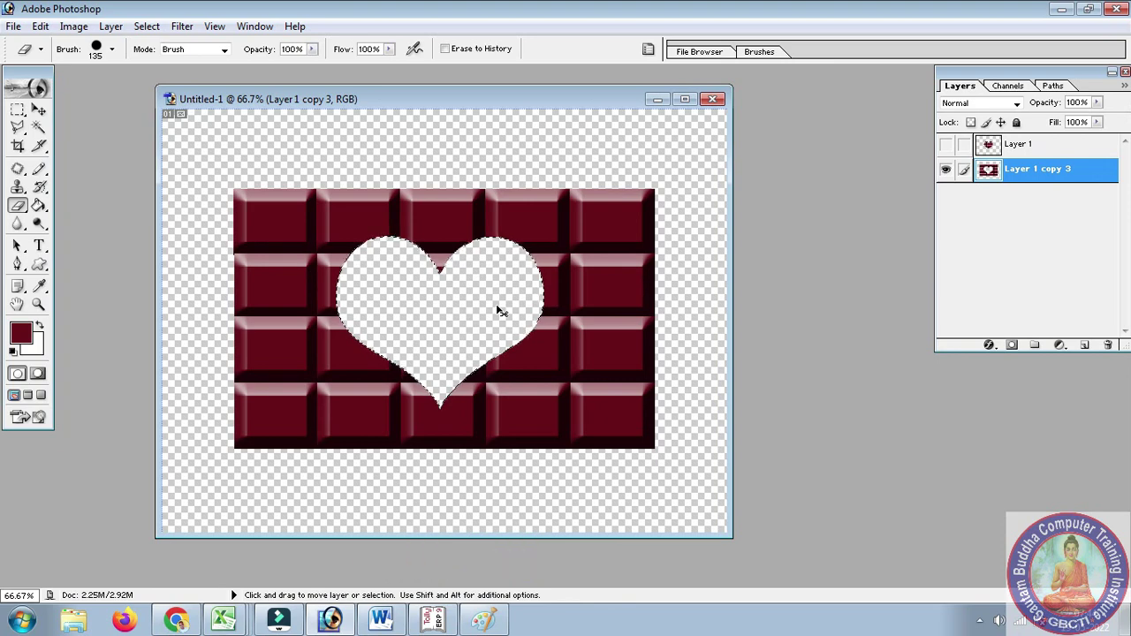
{"action": "key", "text": "ctrl+d"}
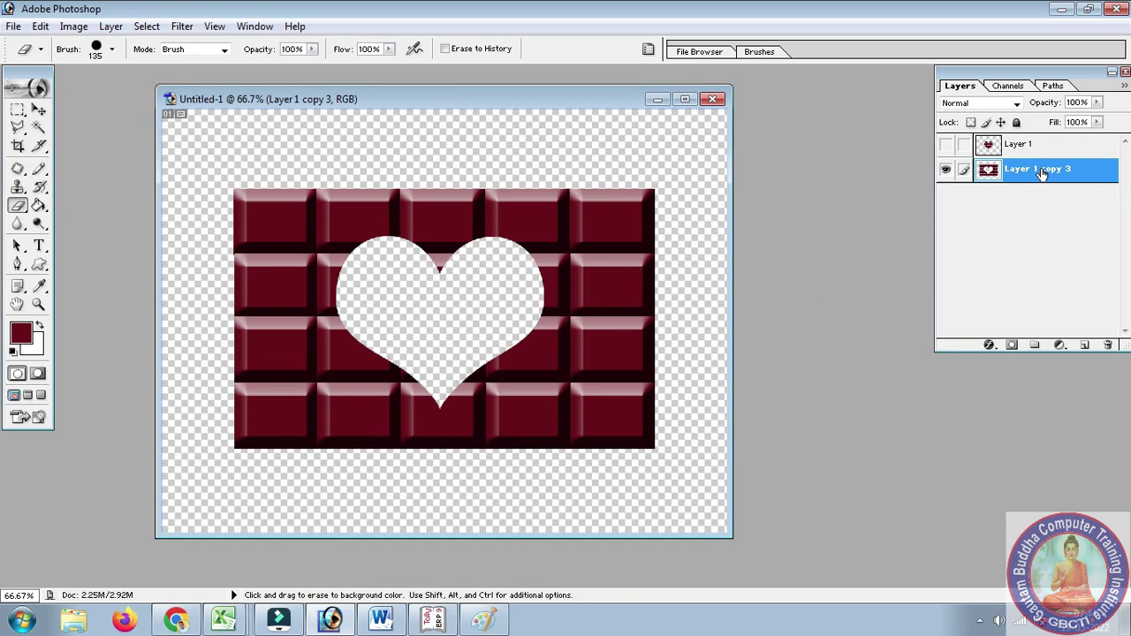
Step: Apply Bevel and Emboss at depth 1000% and size 16 px, then show the heart layer
{"action": "left_click", "coordinate": [111, 26]}
{"action": "mouse_move", "coordinate": [146, 125]}
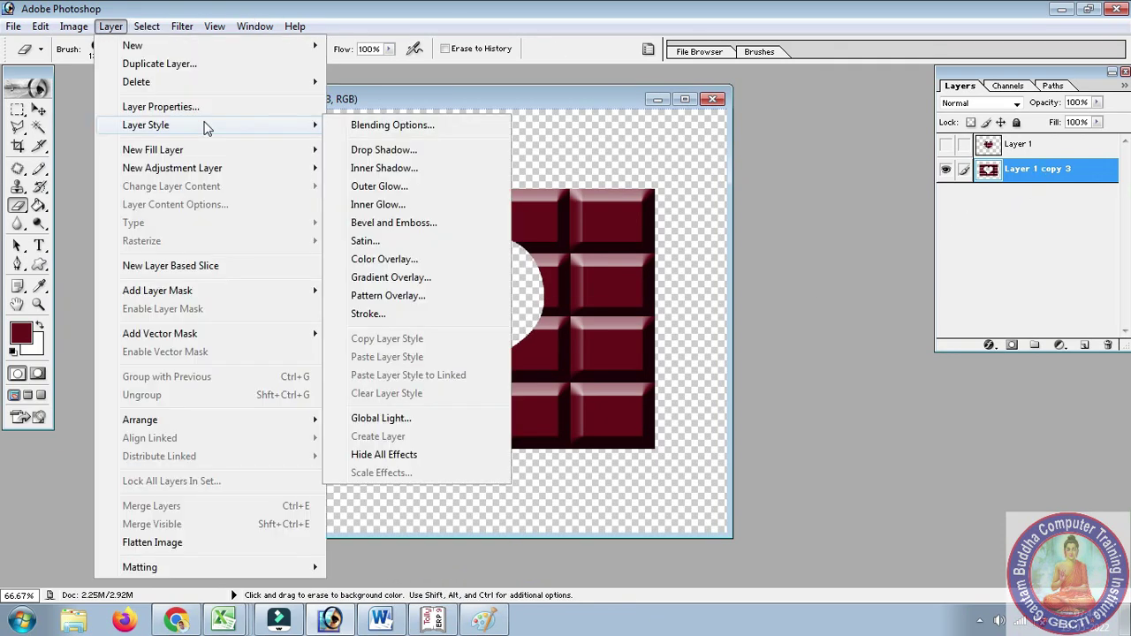
{"action": "left_click", "coordinate": [407, 221]}
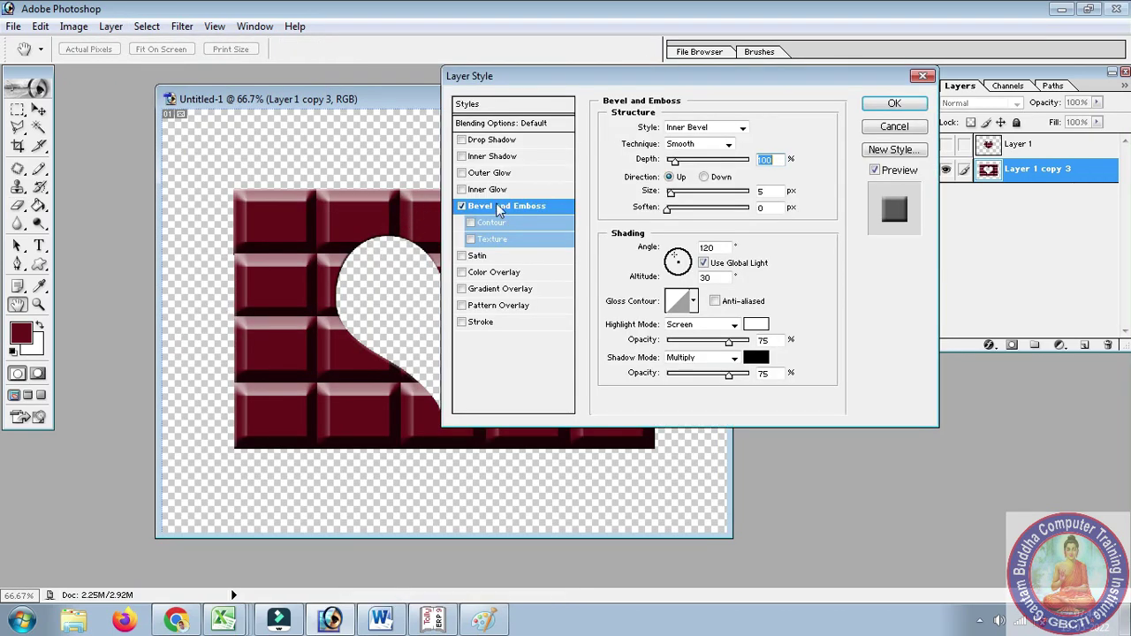
{"action": "left_click_drag", "start_coordinate": [633, 85], "coordinate": [806, 78]}
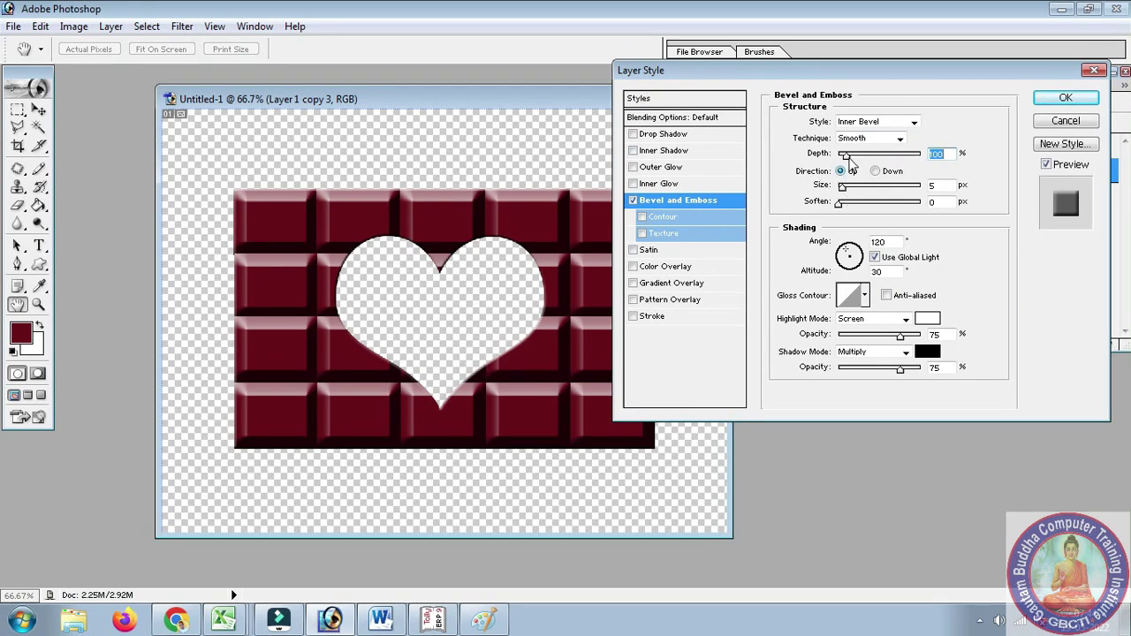
{"action": "type", "text": "1000"}
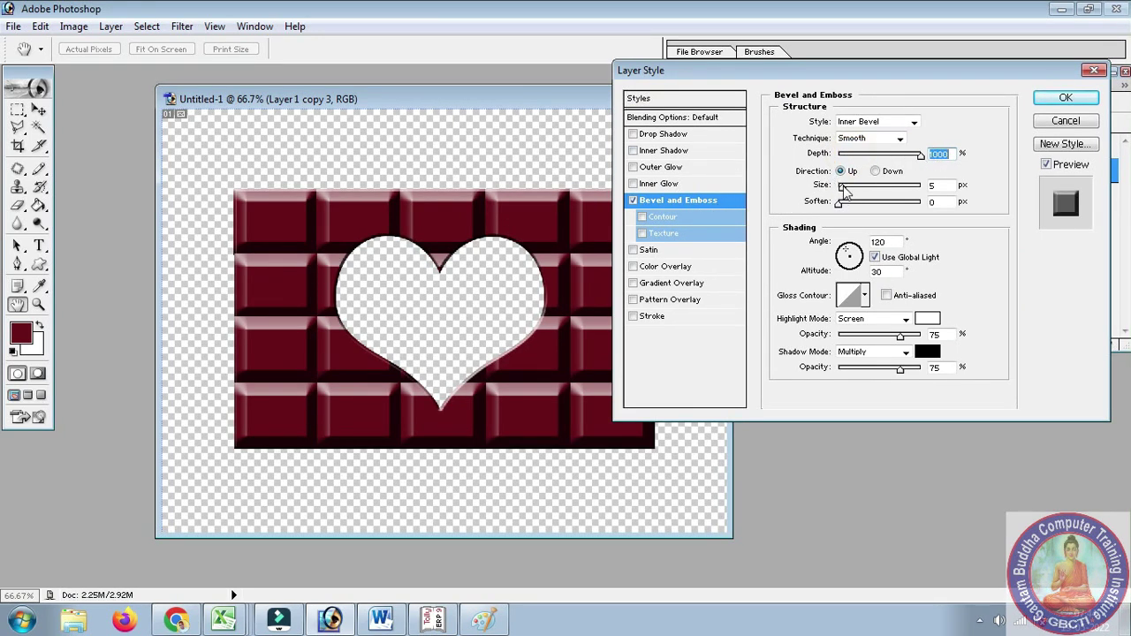
{"action": "left_click_drag", "start_coordinate": [842, 186], "coordinate": [849, 186]}
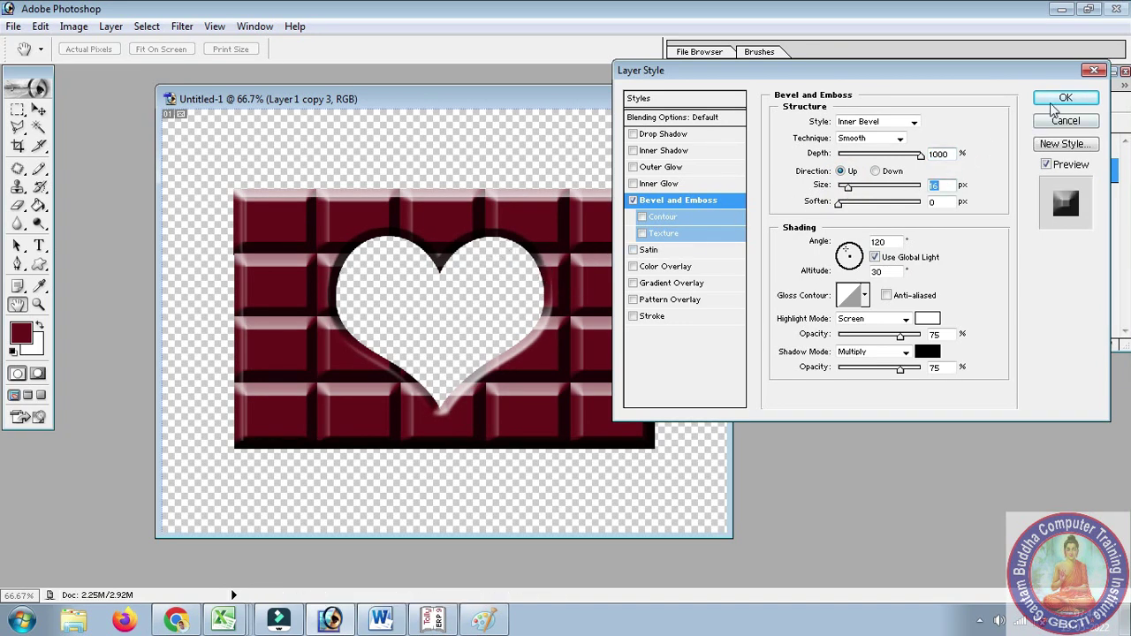
{"action": "left_click", "coordinate": [1076, 100]}
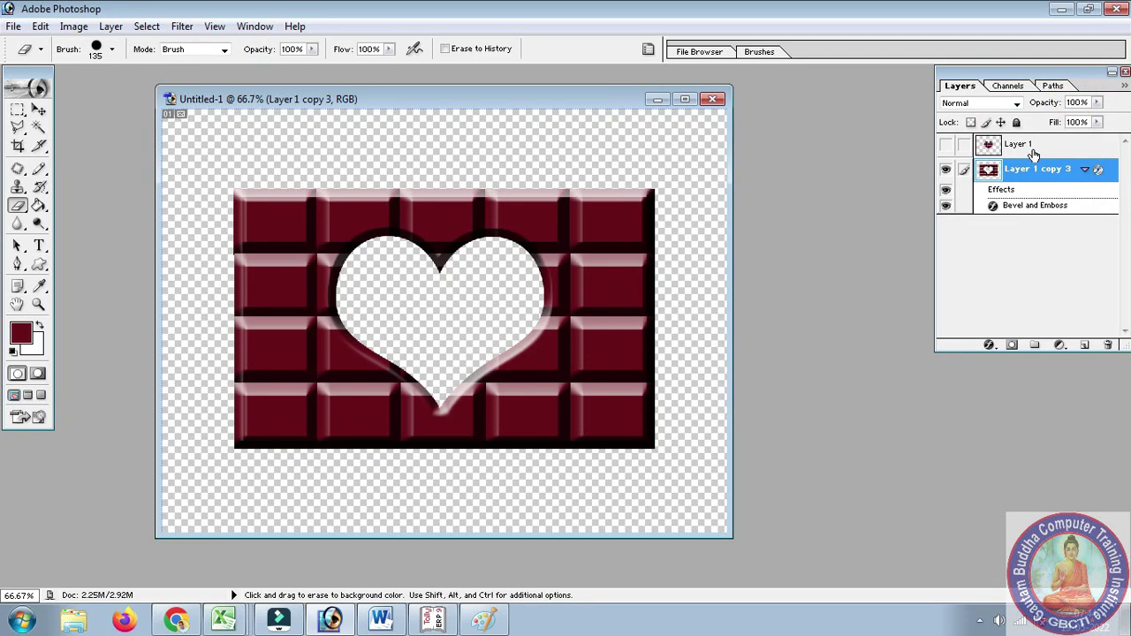
{"action": "left_click", "coordinate": [1034, 155]}
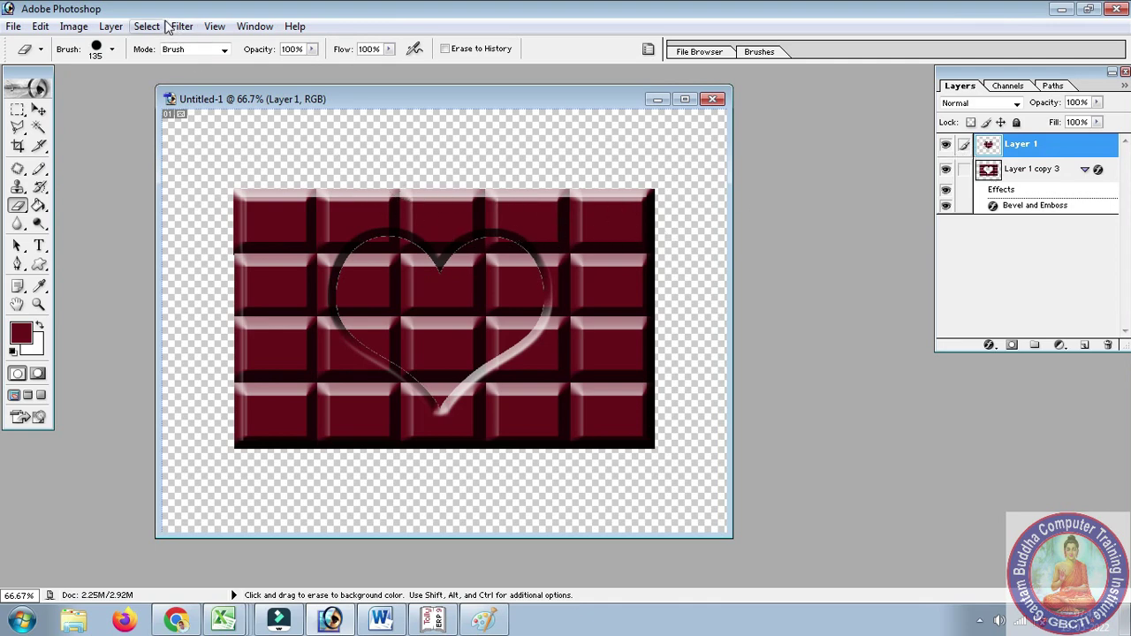
Step: Apply Bevel and Emboss to the heart Layer 1 with depth 1000%, size 16 px, soften 5
{"action": "left_click", "coordinate": [122, 29]}
{"action": "mouse_move", "coordinate": [146, 125]}
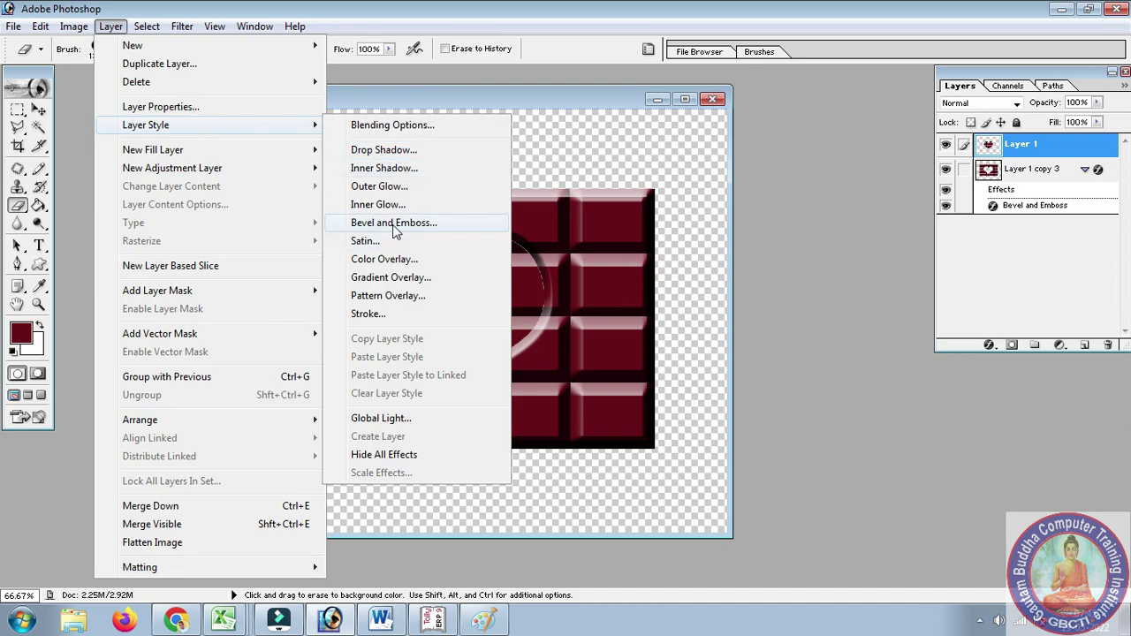
{"action": "left_click", "coordinate": [395, 227]}
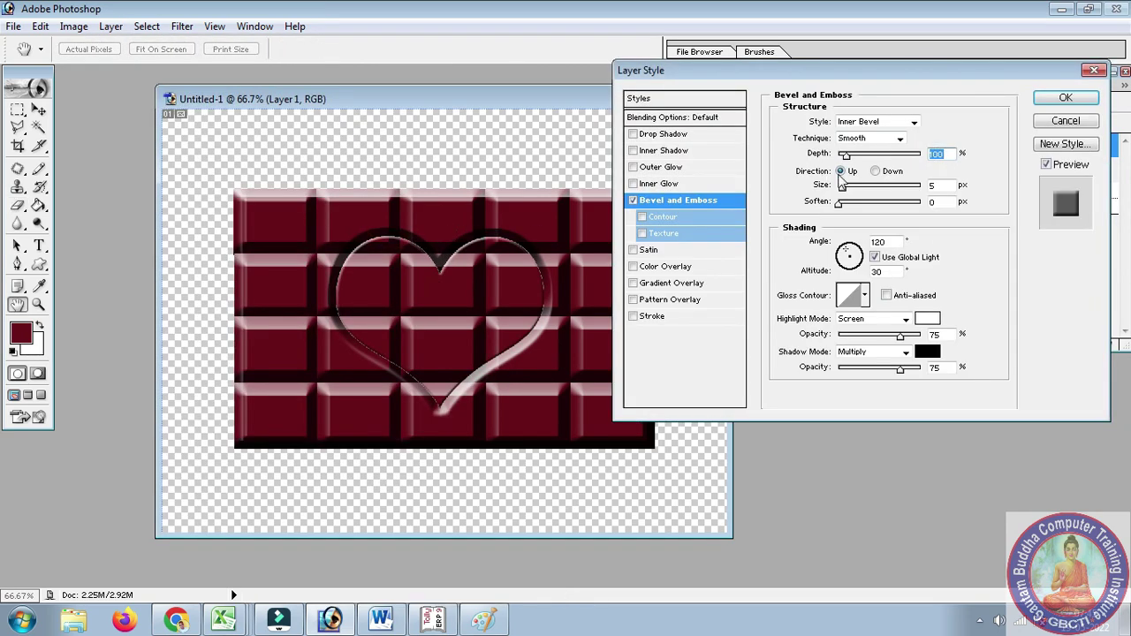
{"action": "left_click_drag", "start_coordinate": [847, 156], "coordinate": [920, 156]}
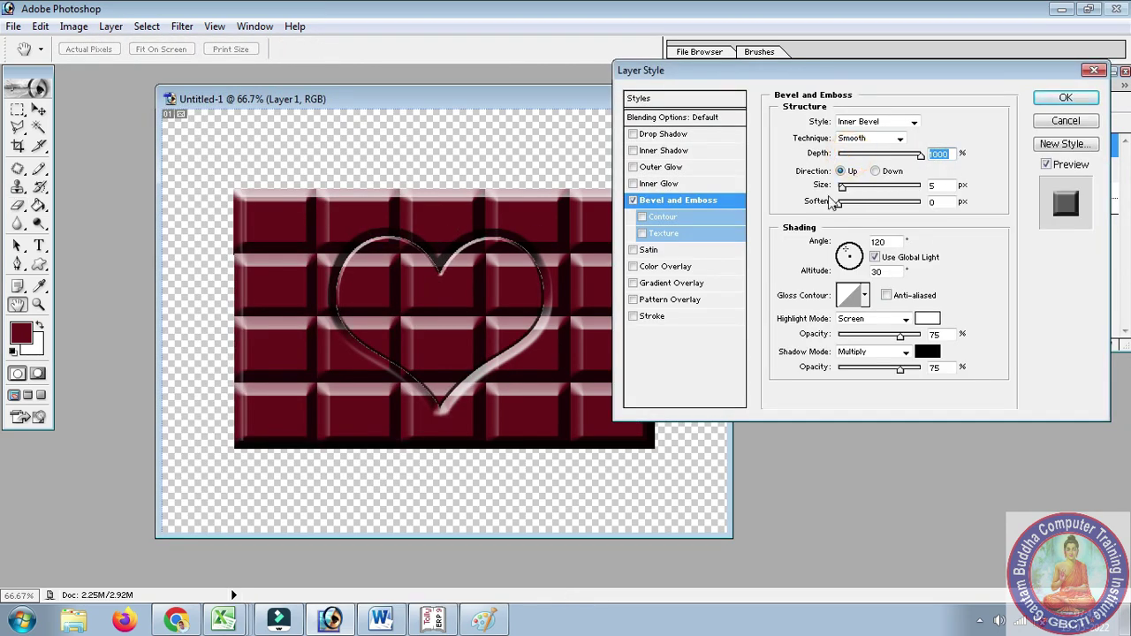
{"action": "left_click_drag", "start_coordinate": [844, 187], "coordinate": [850, 188]}
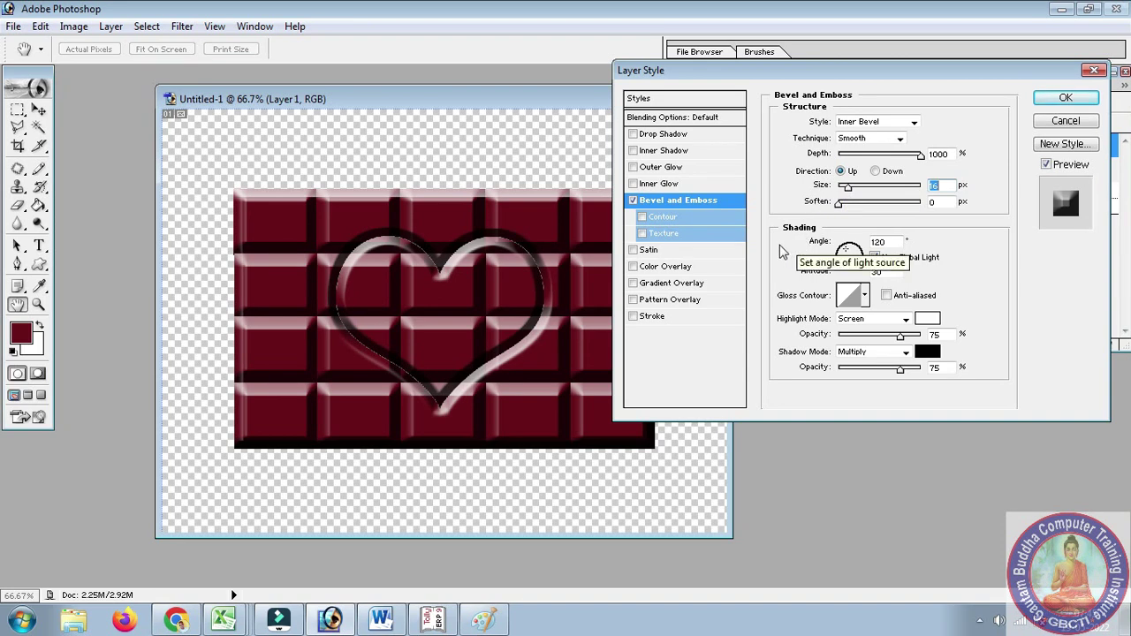
{"action": "mouse_move", "coordinate": [840, 202]}
{"action": "left_mouse_down"}
{"action": "mouse_move", "coordinate": [875, 204]}
{"action": "mouse_move", "coordinate": [839, 204]}
{"action": "left_mouse_up"}
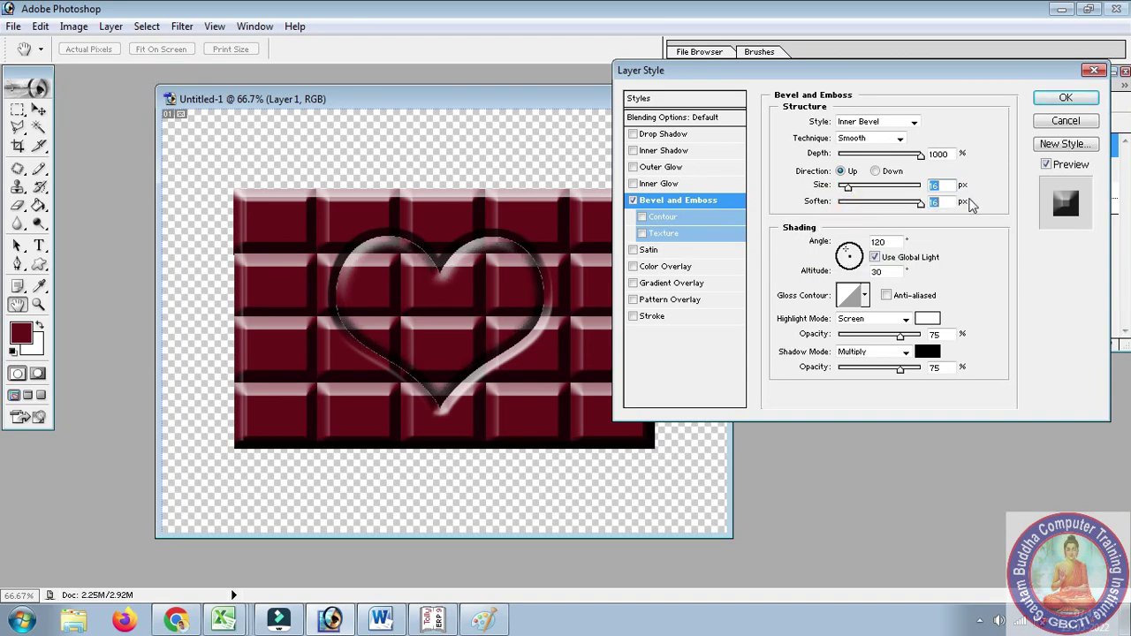
{"action": "left_click", "coordinate": [1077, 102]}
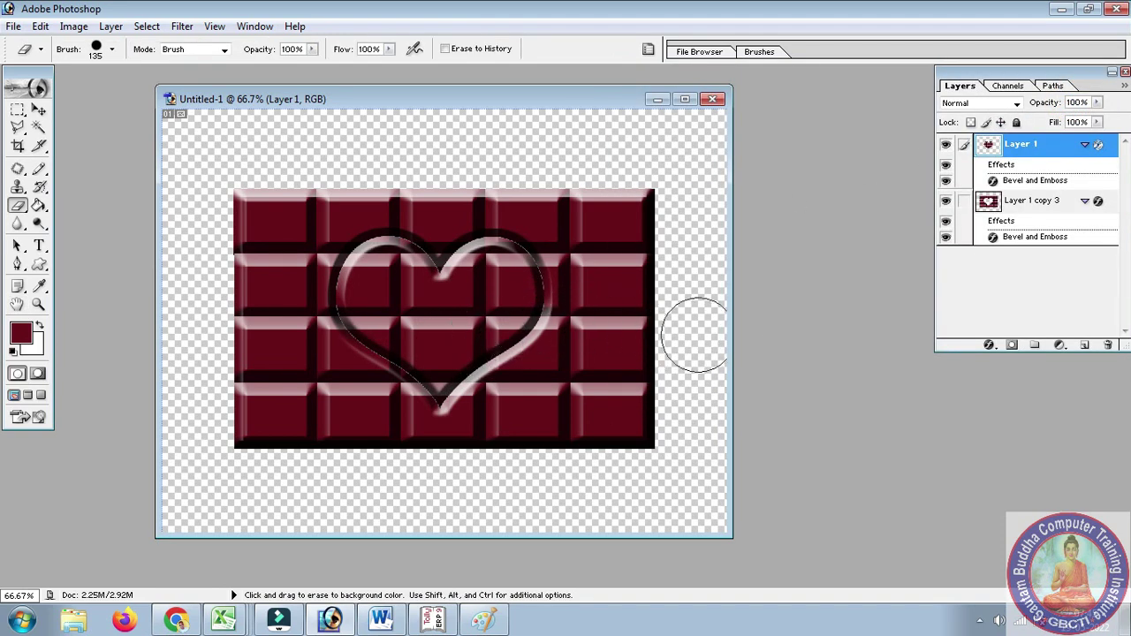
{"action": "key", "text": "ctrl"}
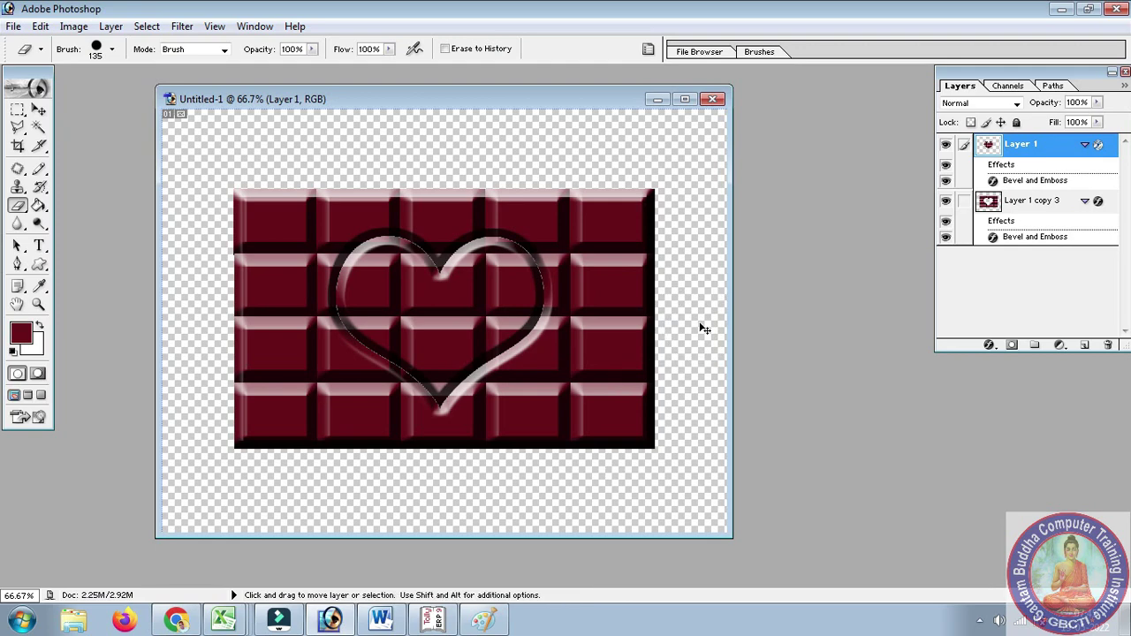
{"action": "key", "text": "ctrl+e"}
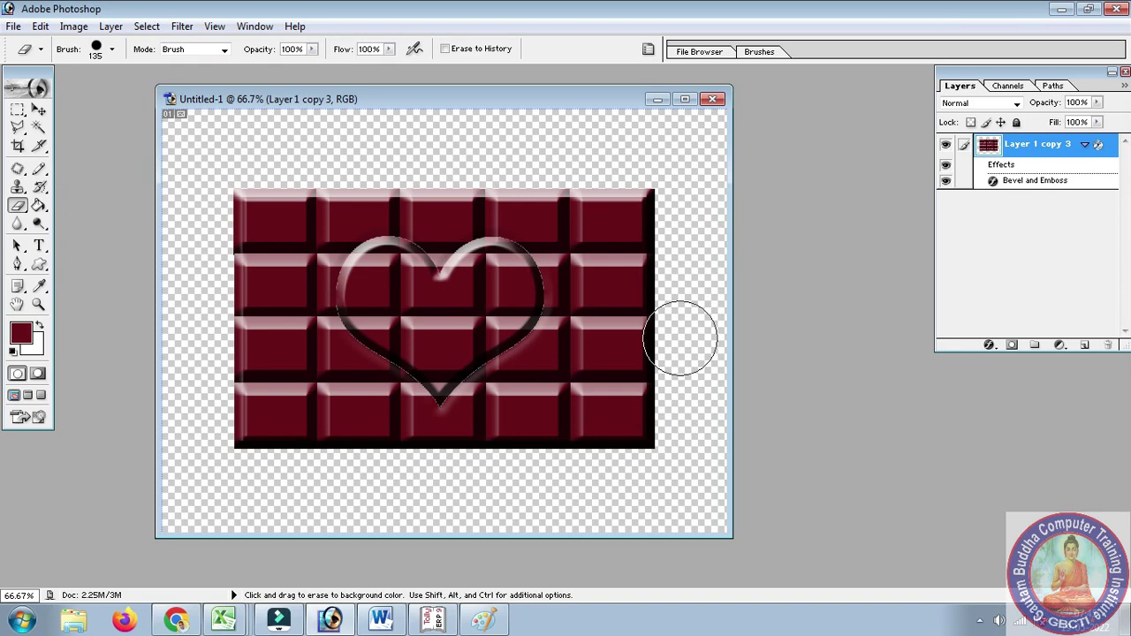
{"action": "key", "text": "ctrl+z"}
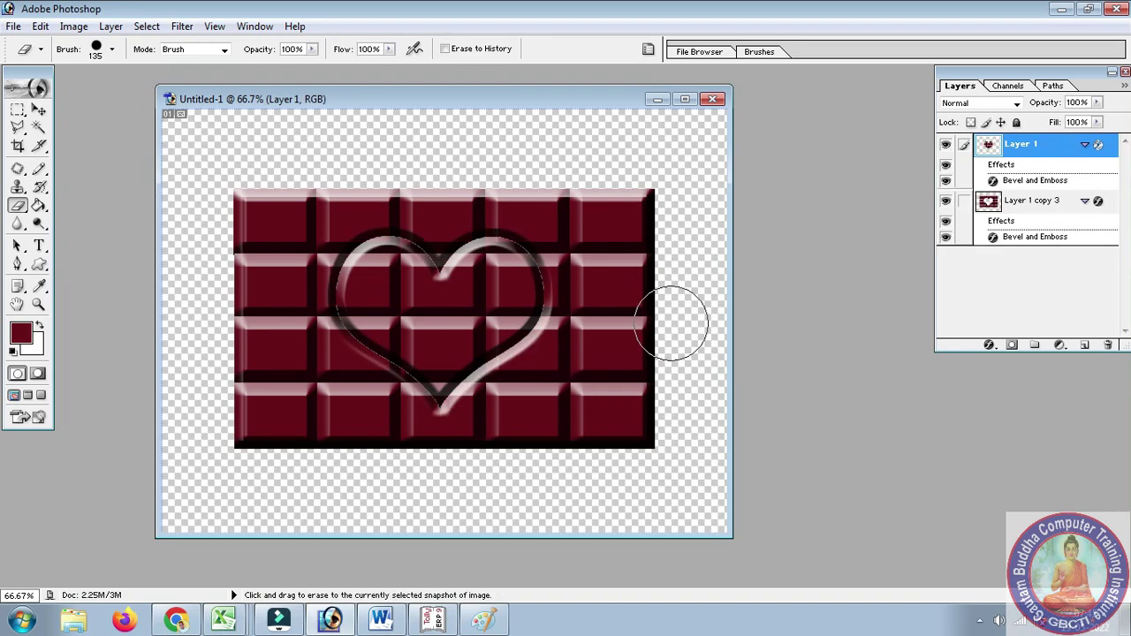